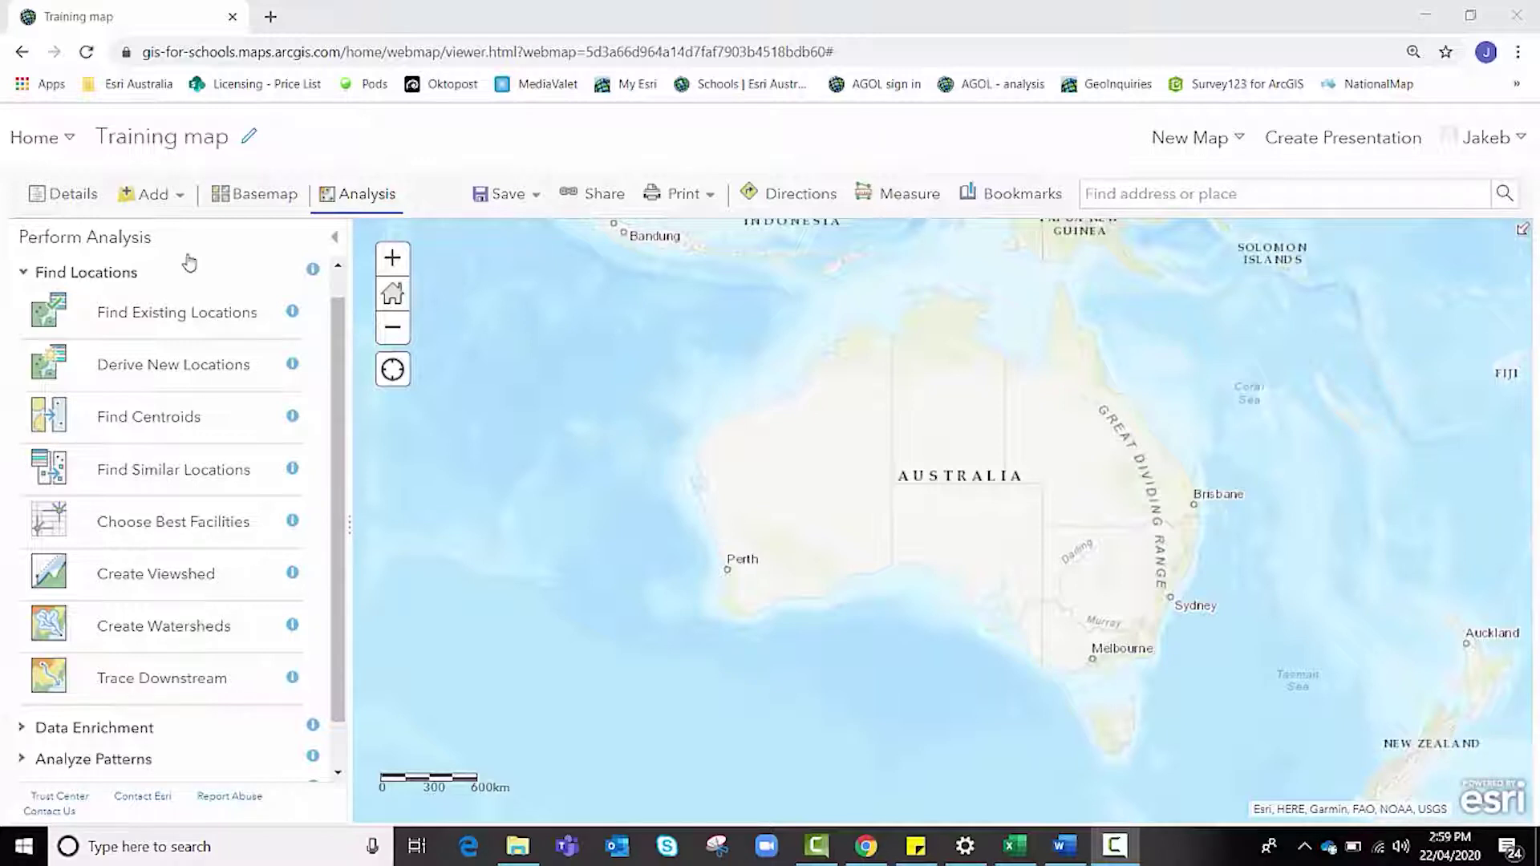
# Search for 'mildura', go to Mildura, Victoria, AUS, and dismiss the result popup
pyautogui.click(1149, 203)
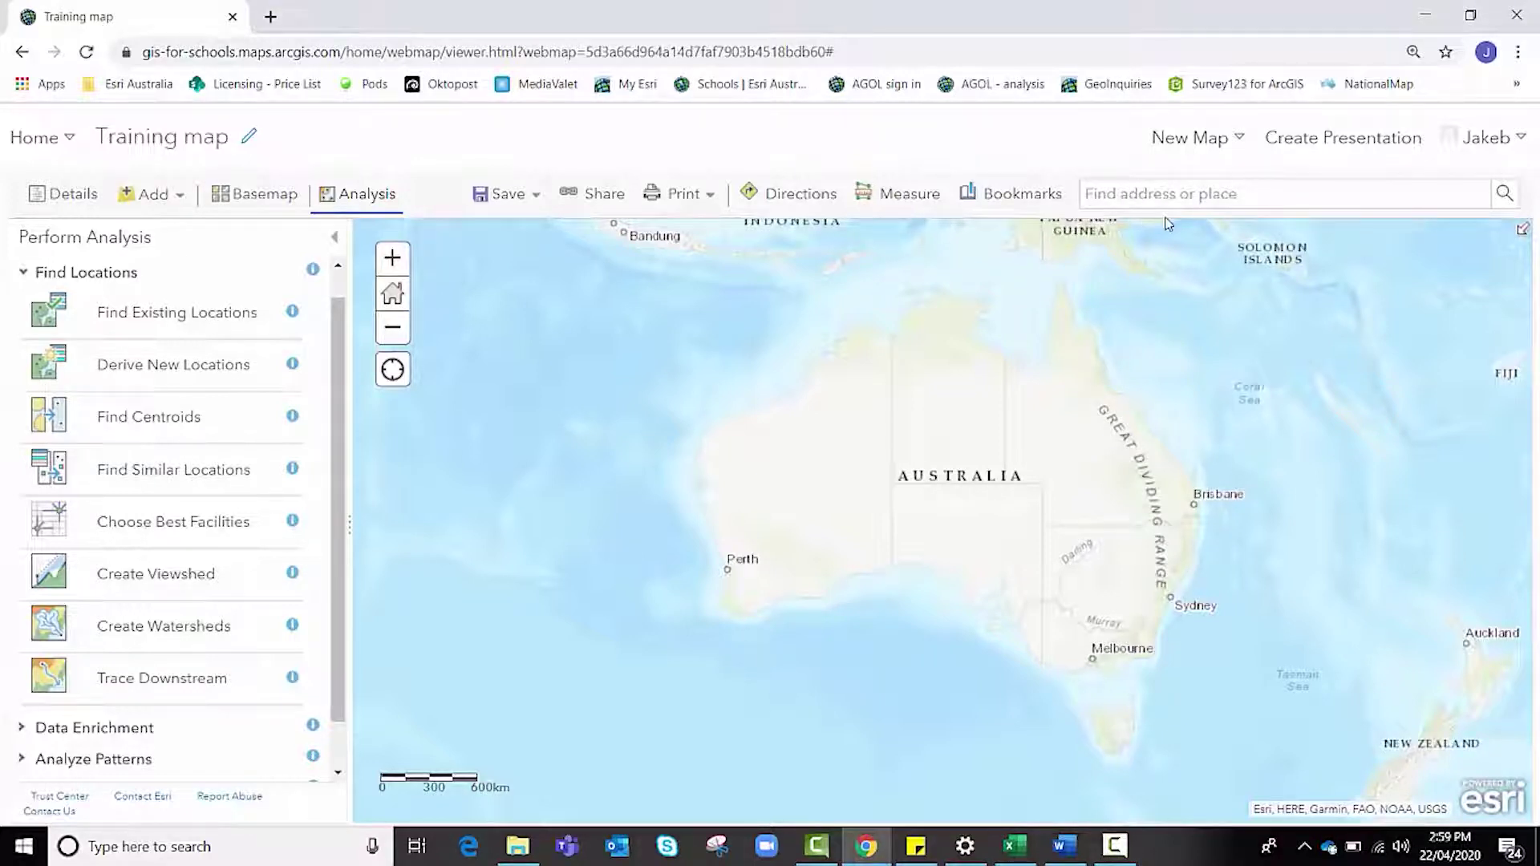
pyautogui.write('mildura')
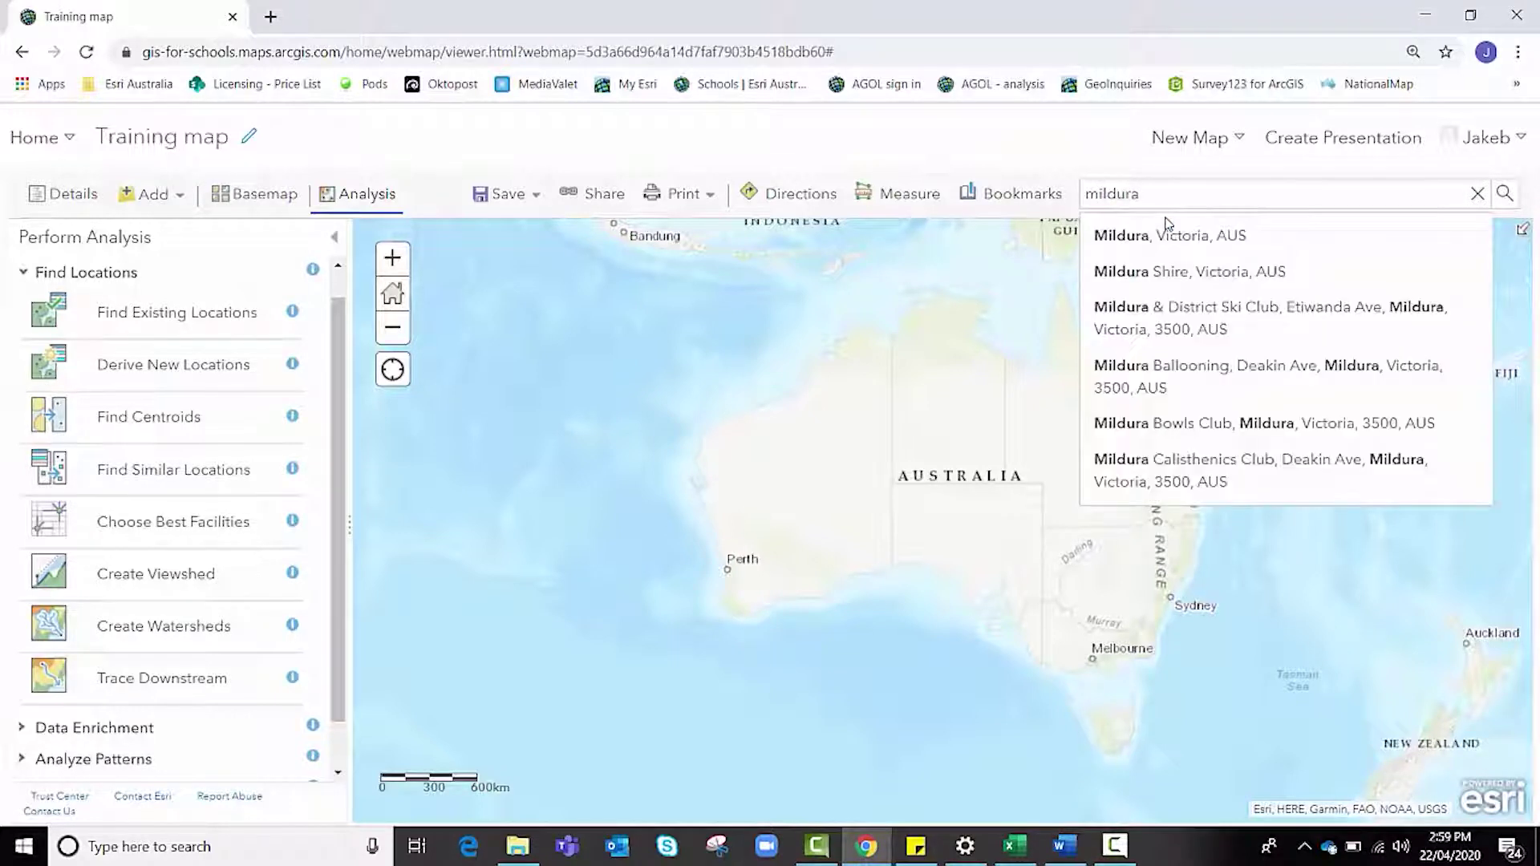
pyautogui.click(1167, 233)
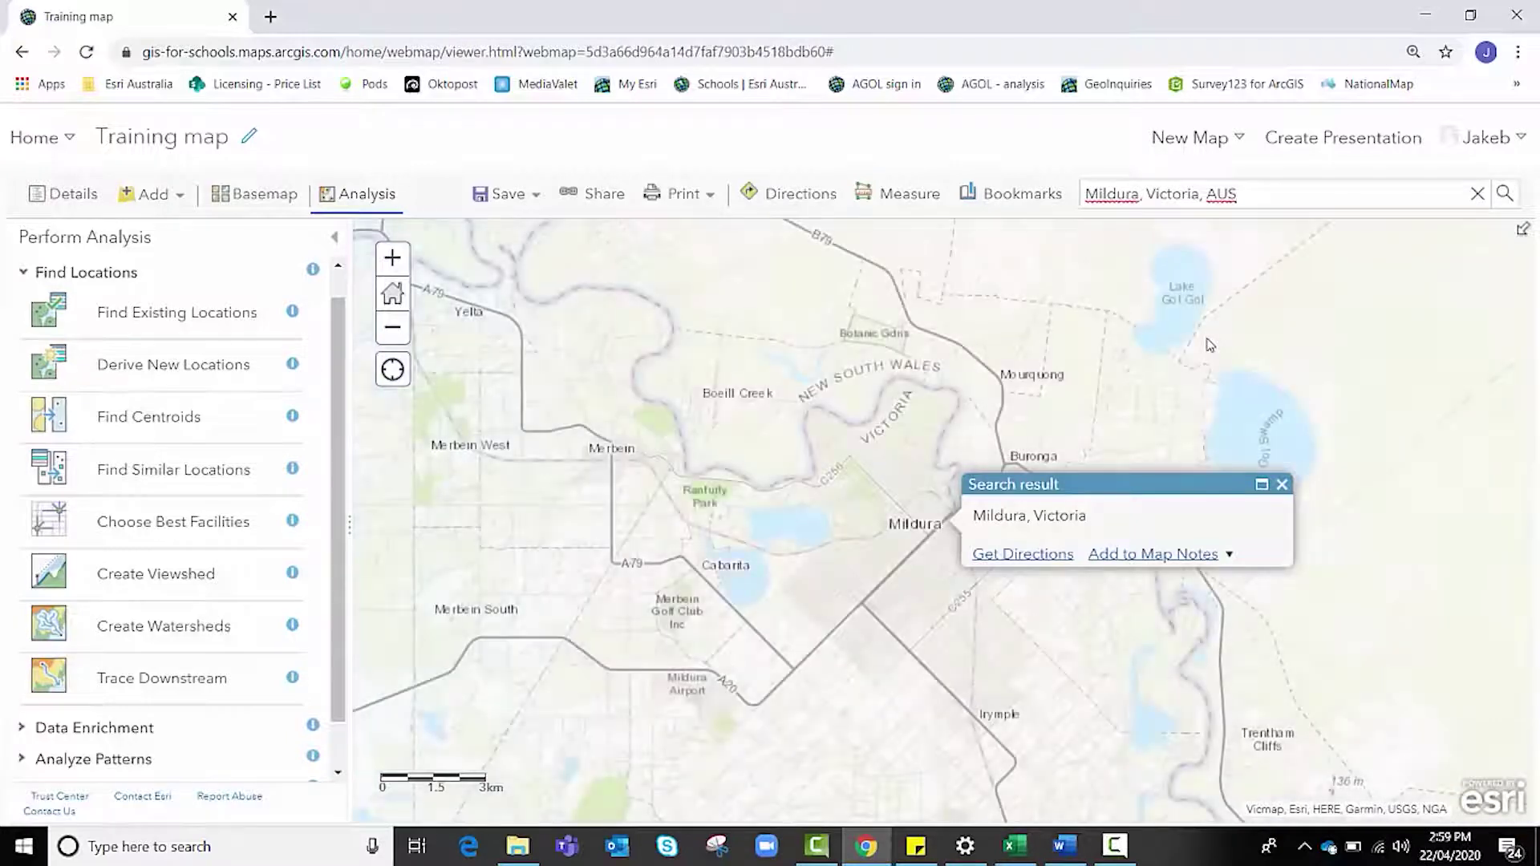
pyautogui.click(1282, 485)
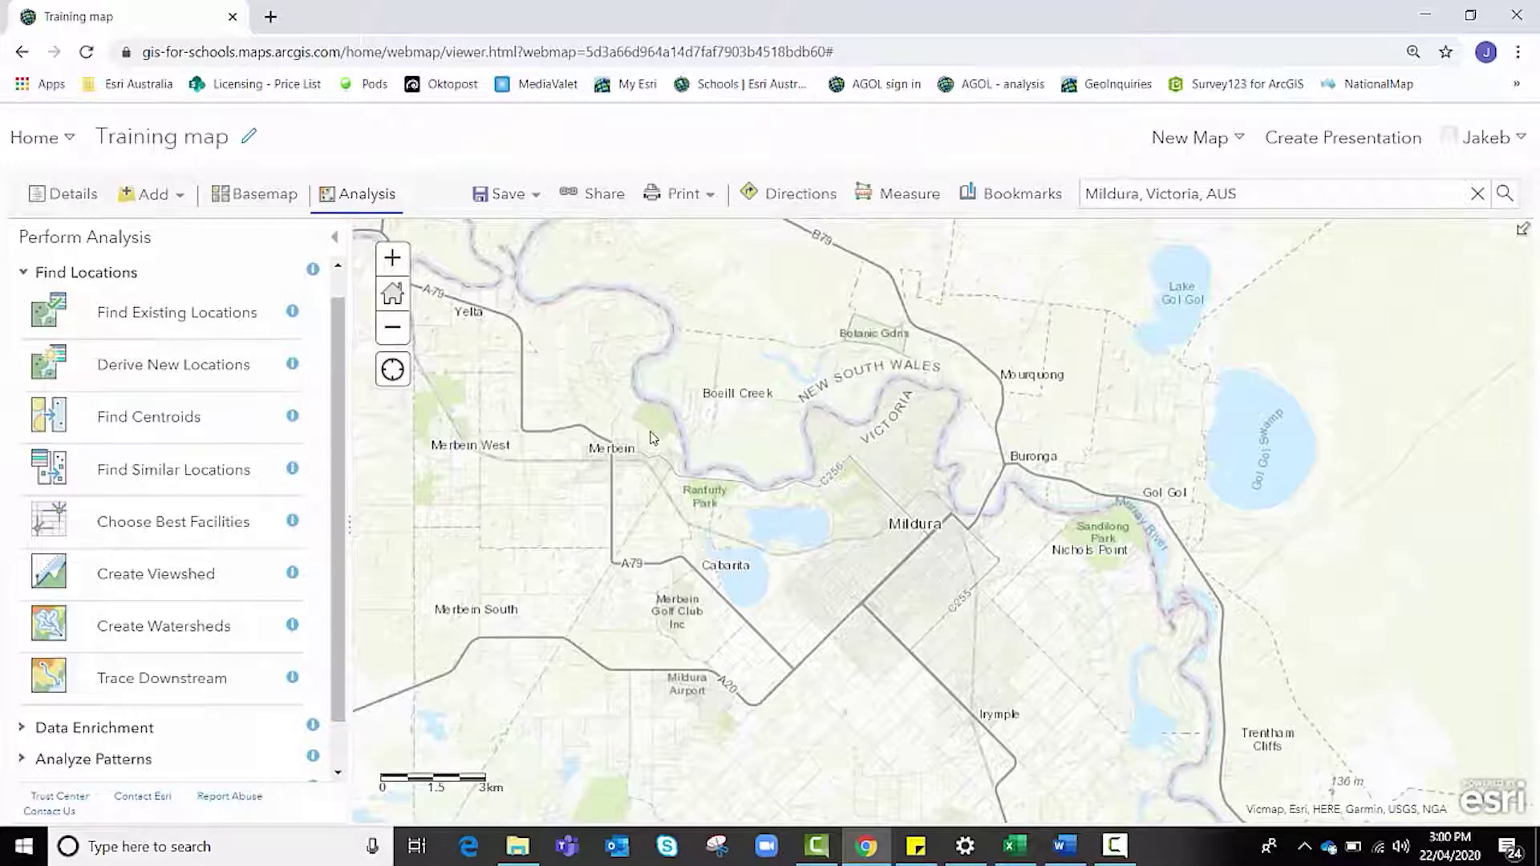
# Add a Map Notes layer named 'Jack and Jill's farm'
pyautogui.click(170, 195)
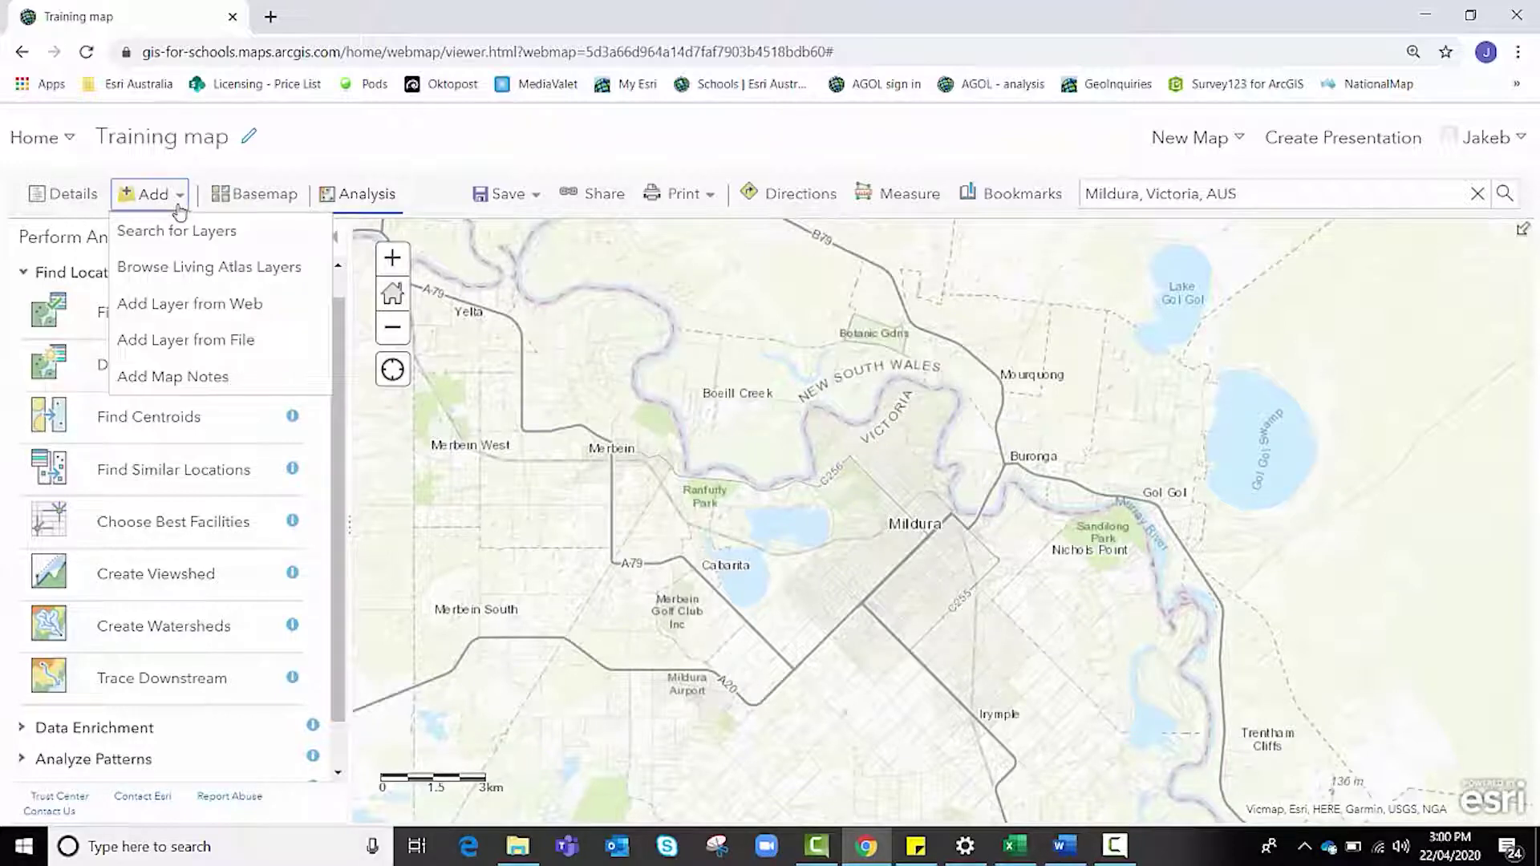
pyautogui.click(173, 374)
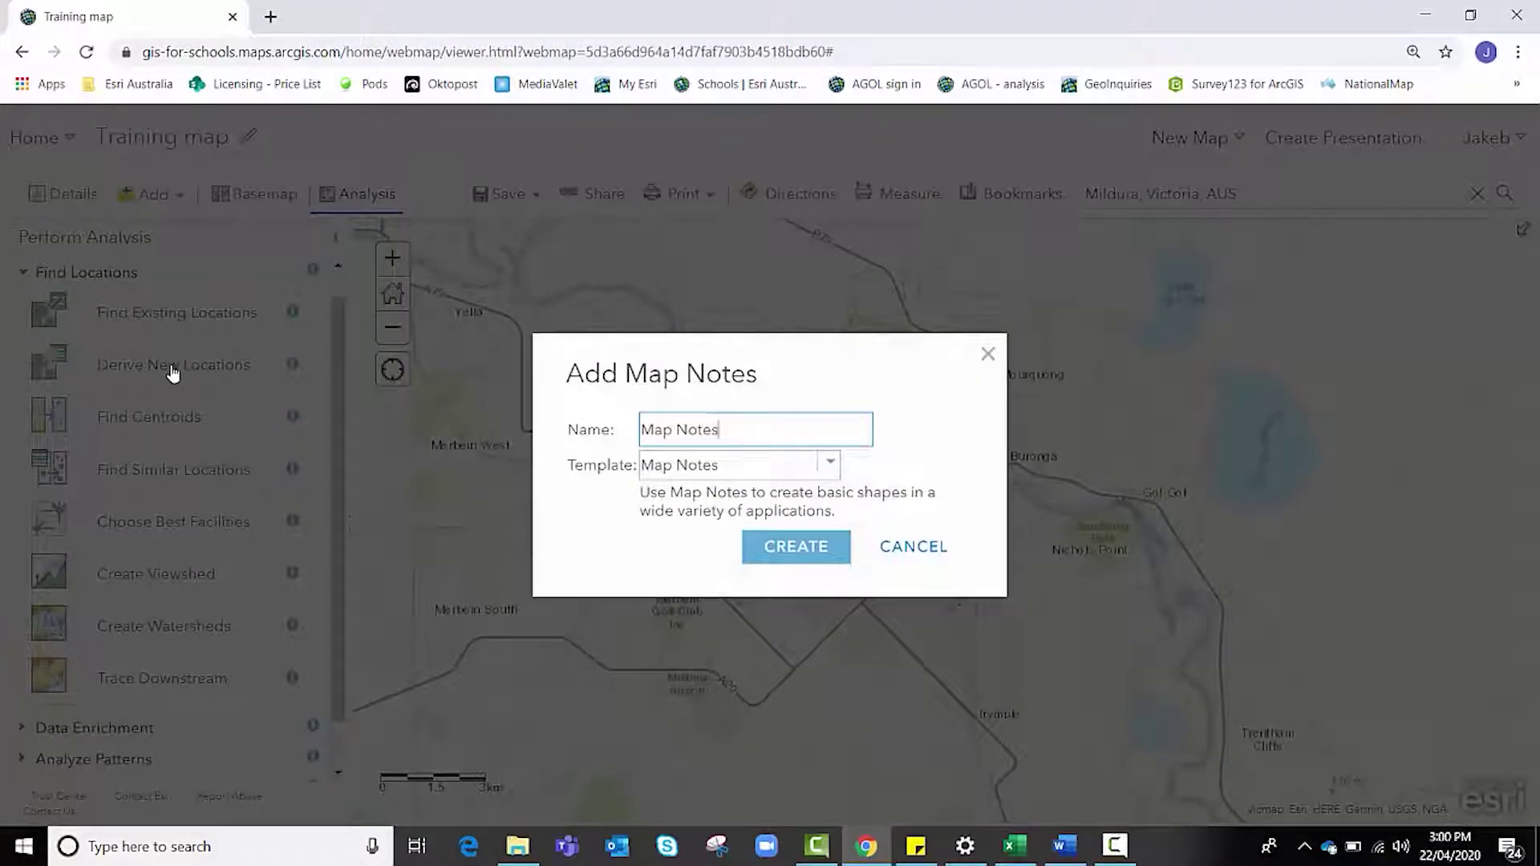
pyautogui.moveTo(733, 427); pyautogui.dragTo(627, 423)
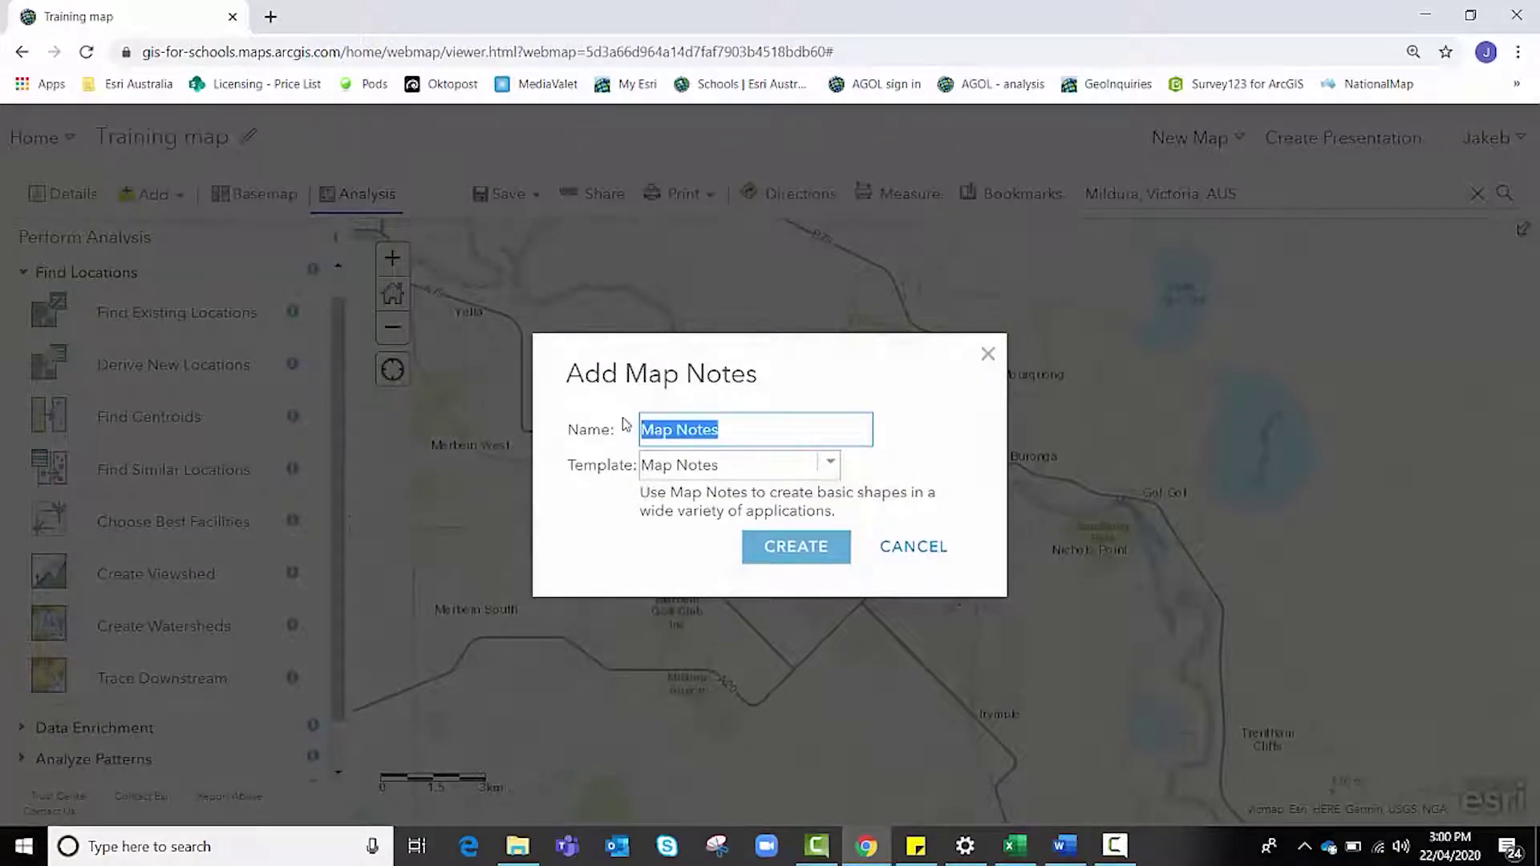
pyautogui.write('Ja')
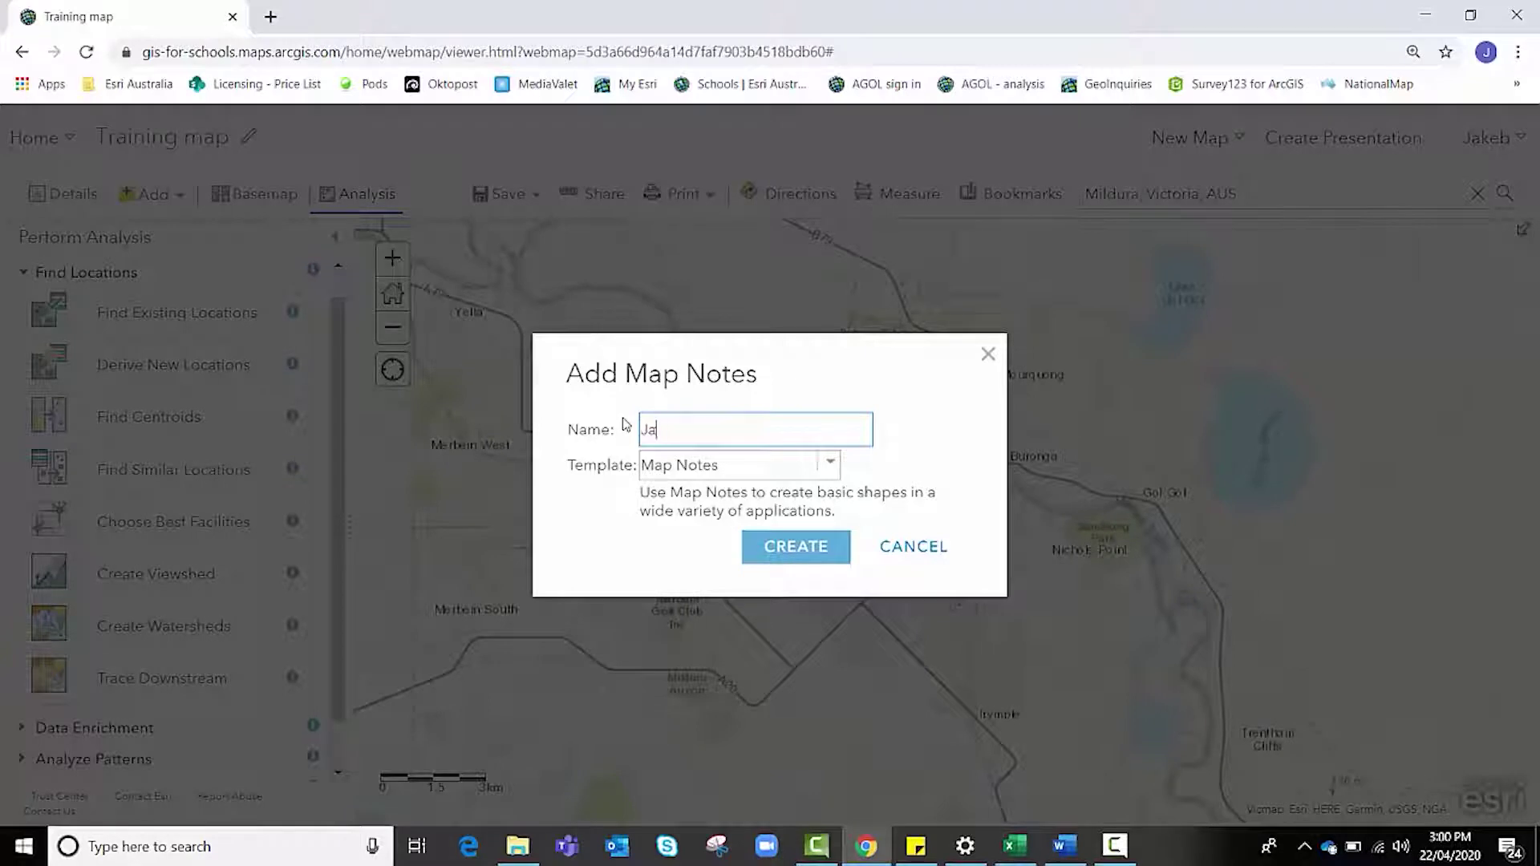
pyautogui.write("ck and Jill's farm")
pyautogui.click(764, 549)
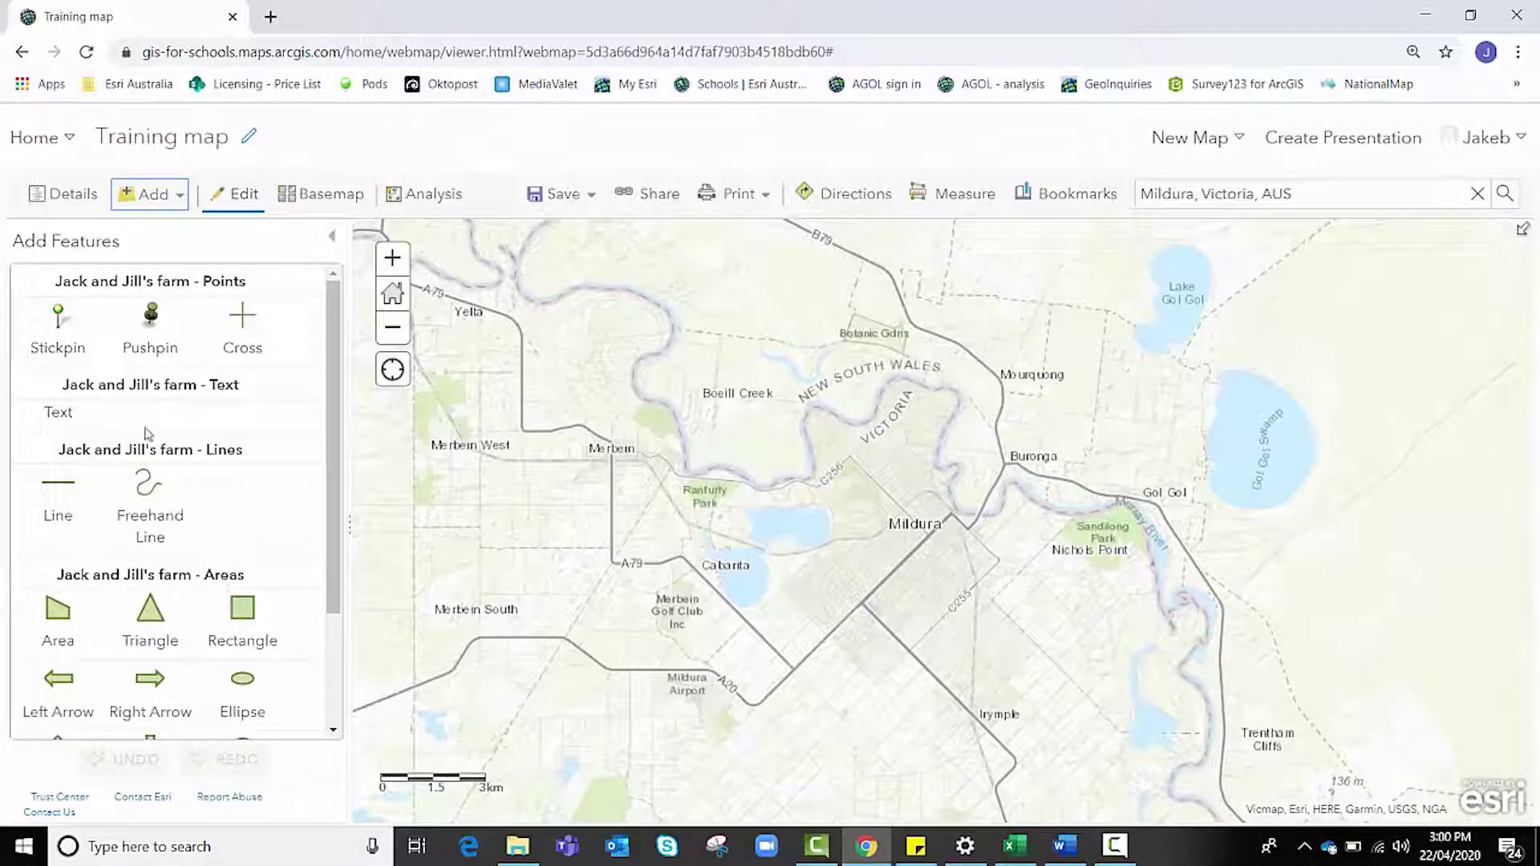
# Place a stickpin by the river north of Mildura titled 'Jack and Jill's farm', then open its symbol picker
pyautogui.click(64, 337)
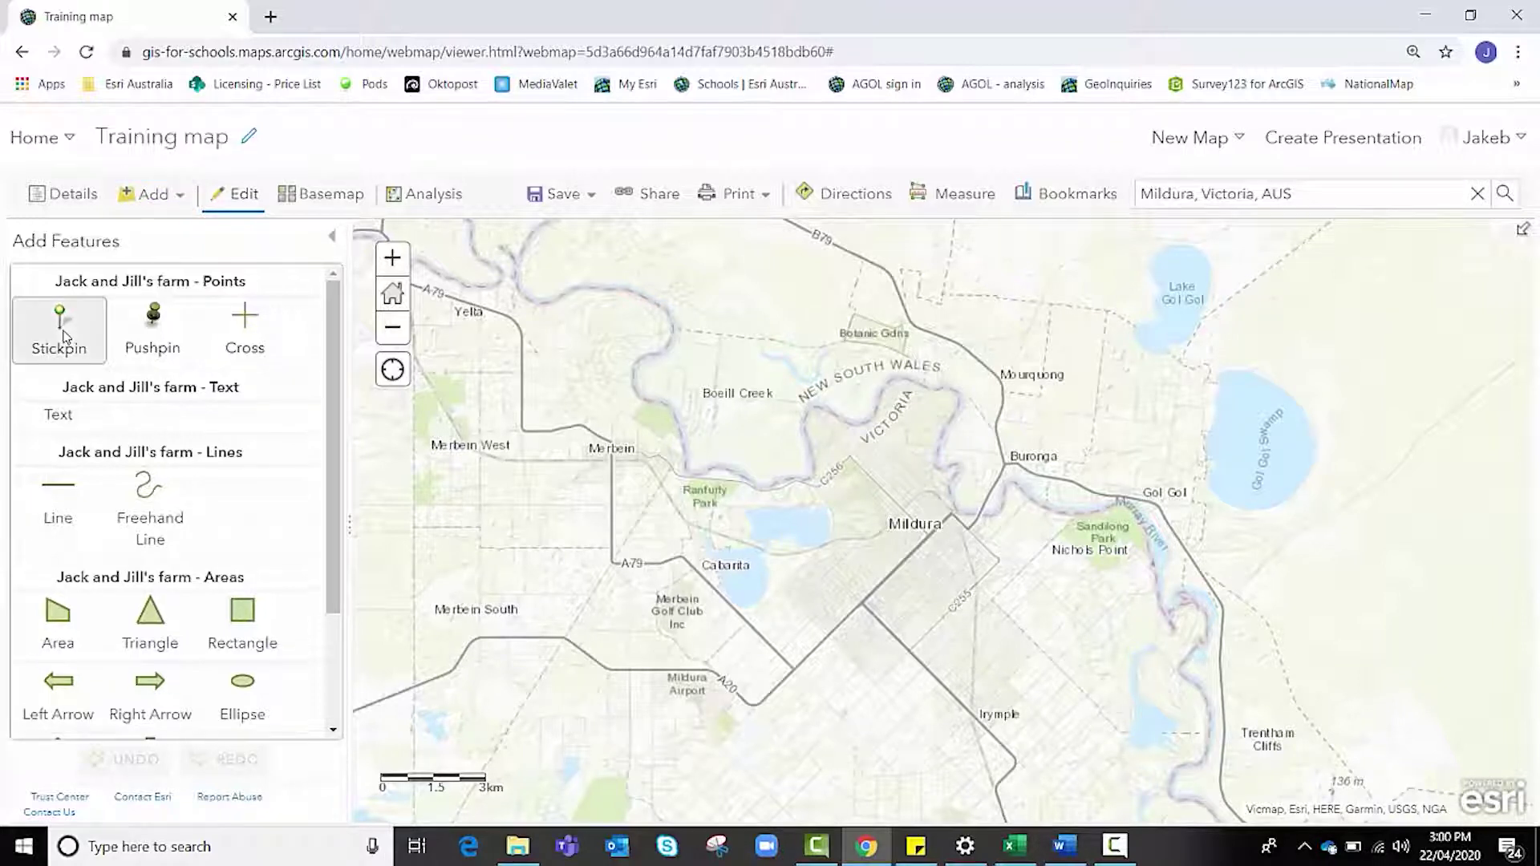
pyautogui.click(851, 383)
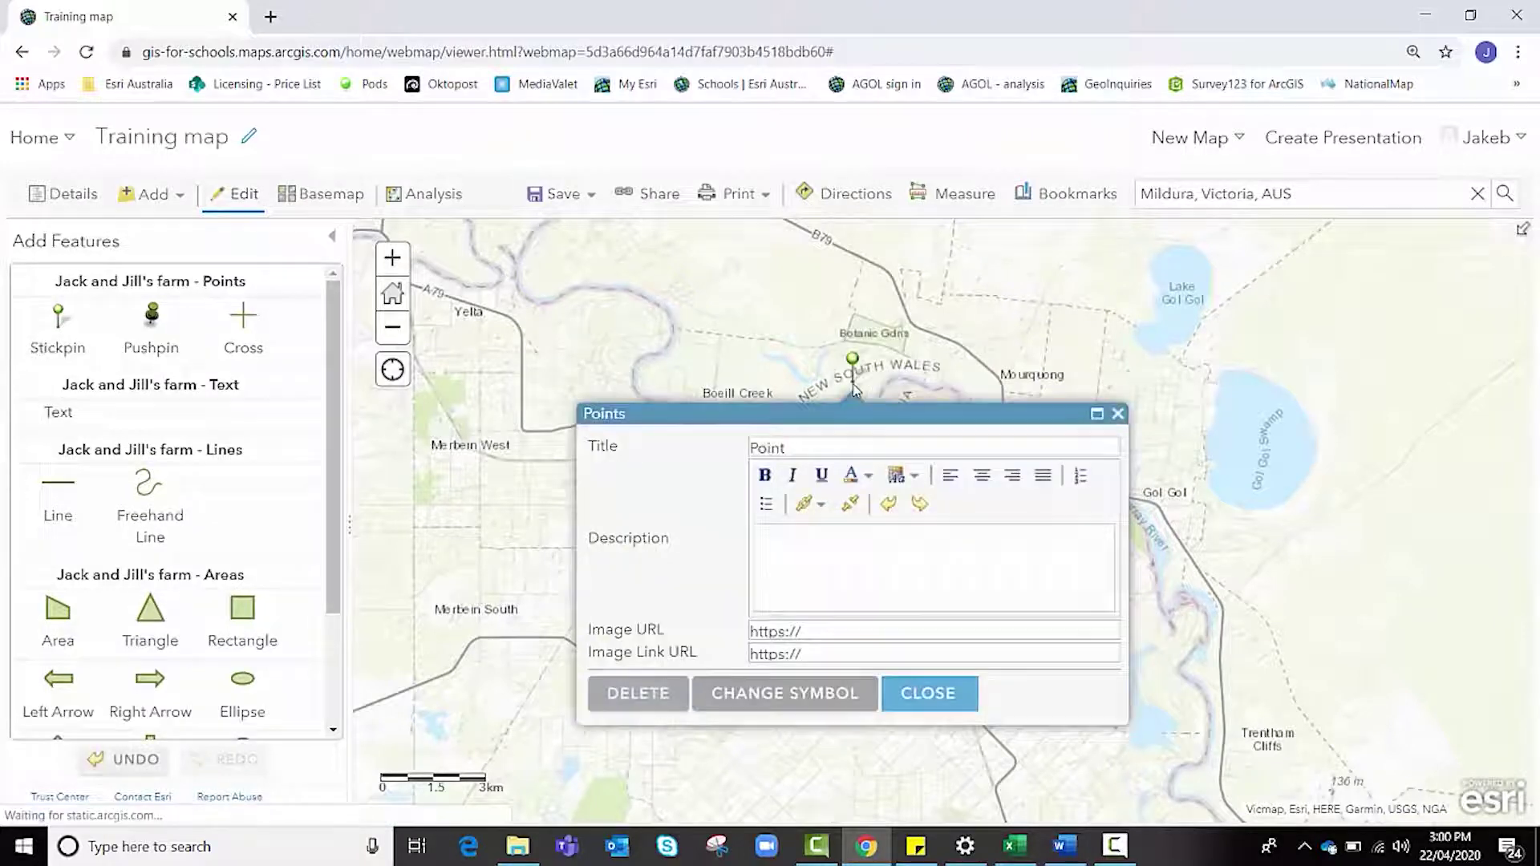
pyautogui.click(994, 446)
pyautogui.hotkey('ctrl', 'a')
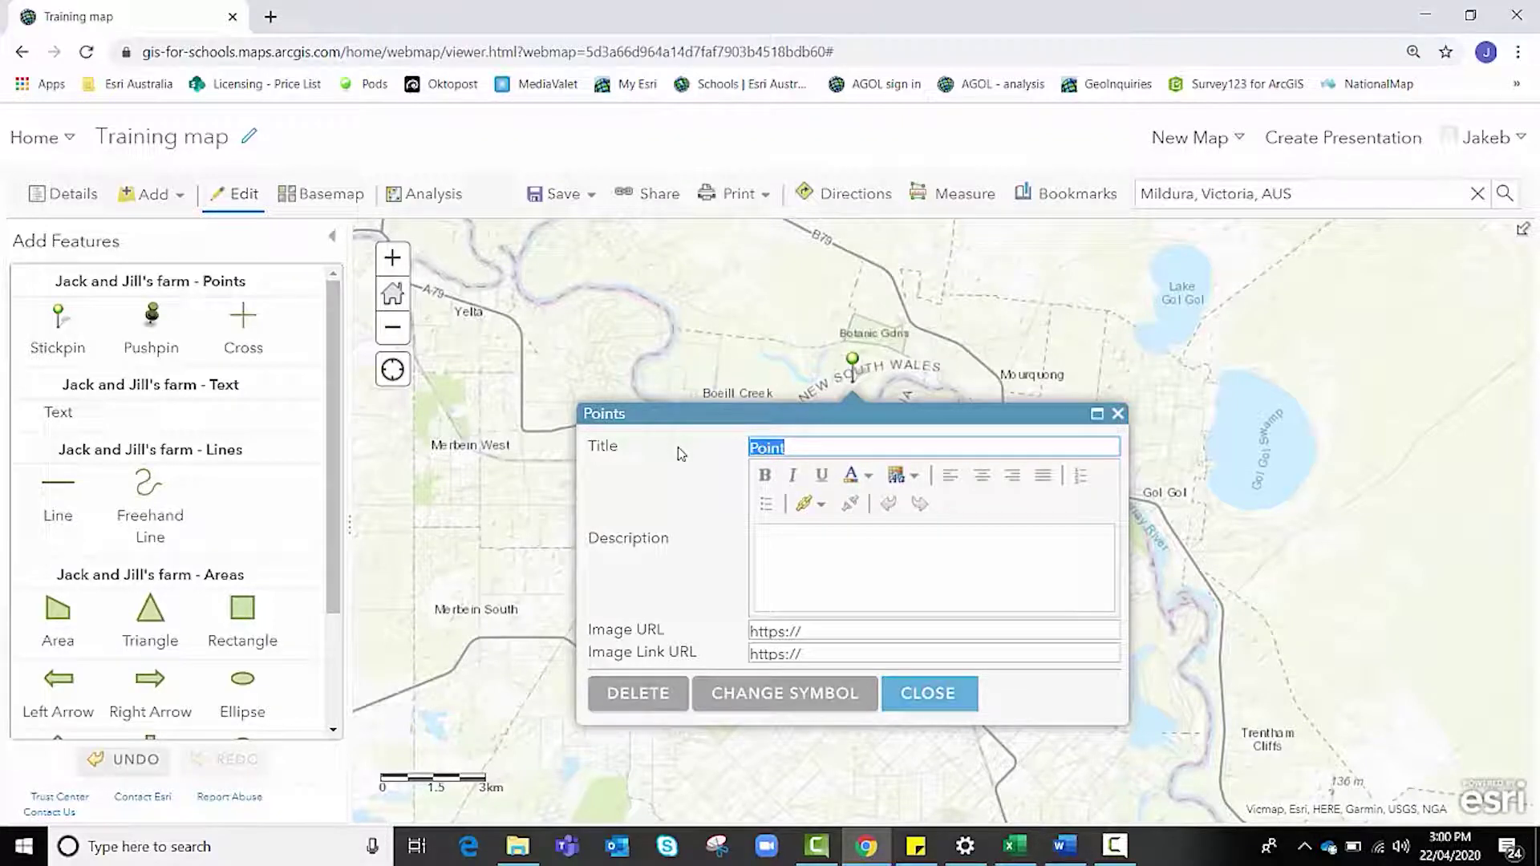
pyautogui.press('BackSpace')
pyautogui.write("Jack and Jill's")
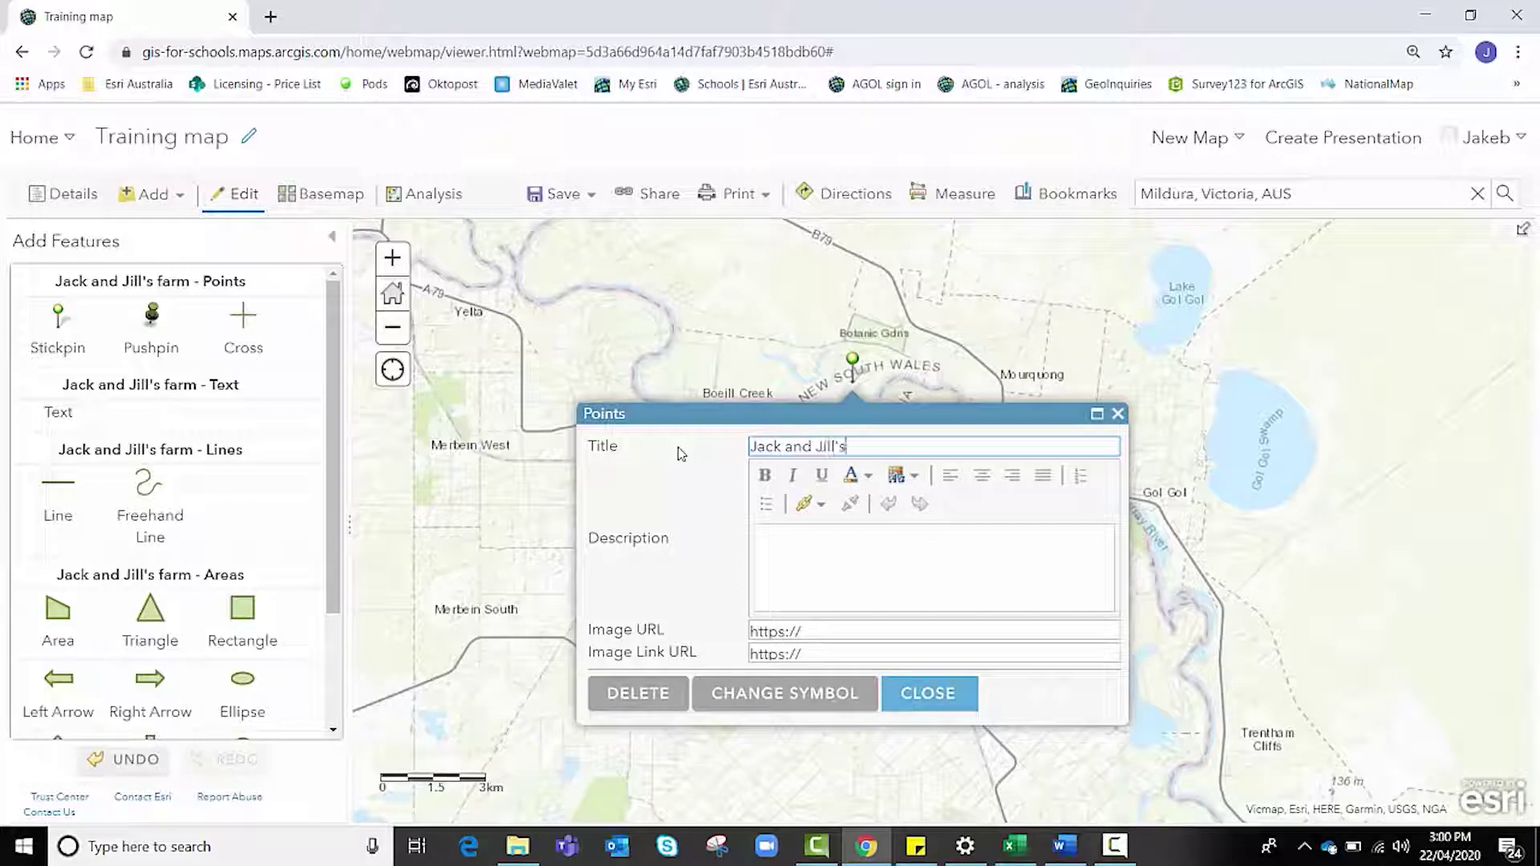
pyautogui.write(' farm')
pyautogui.click(816, 691)
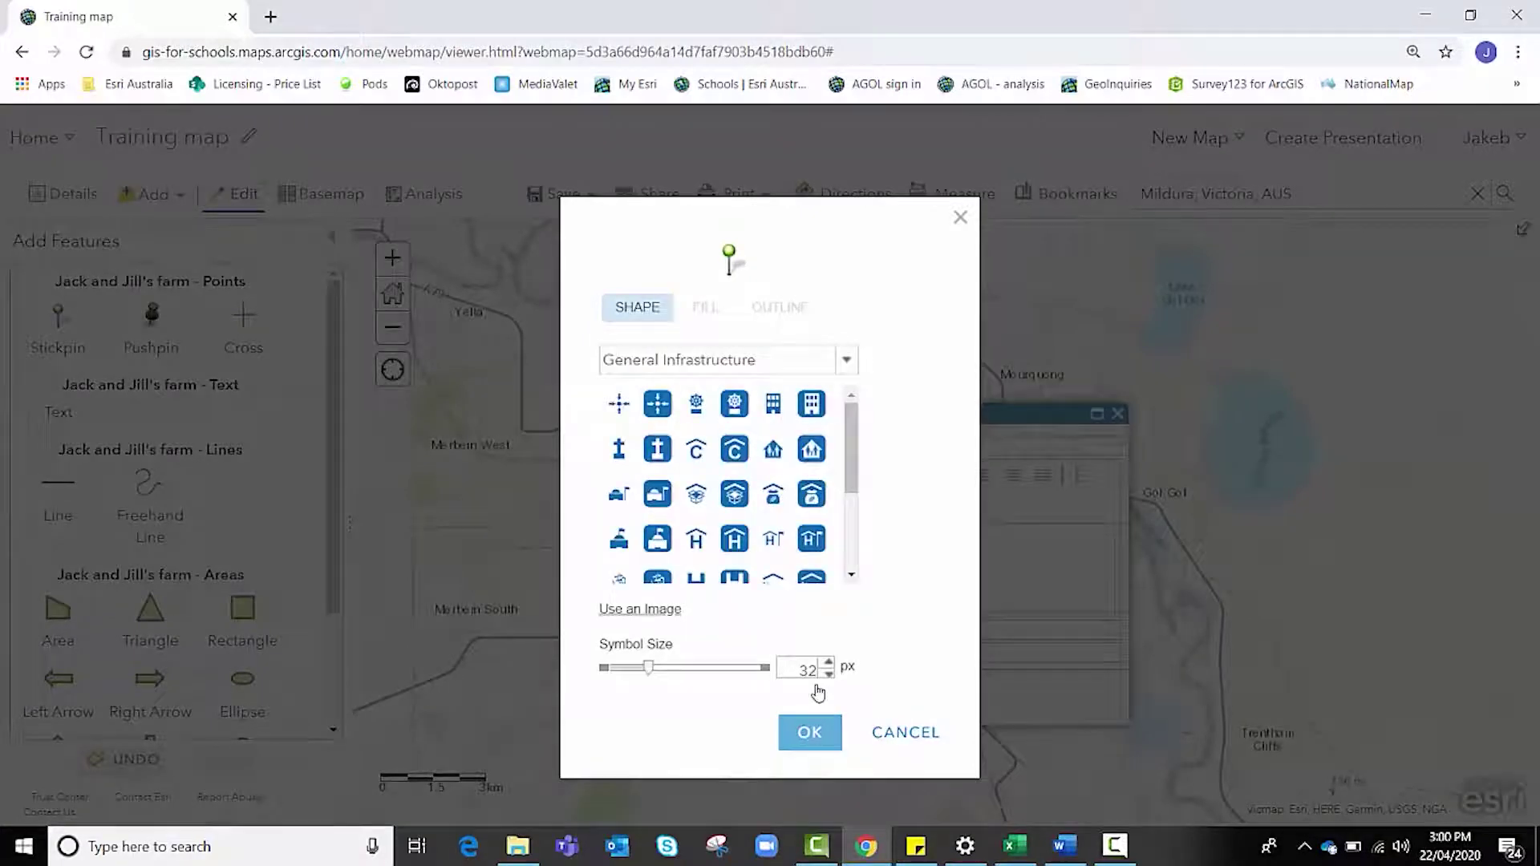
# Replace the stickpin with the red barn from People Places at size 20, then close the popup
pyautogui.click(847, 363)
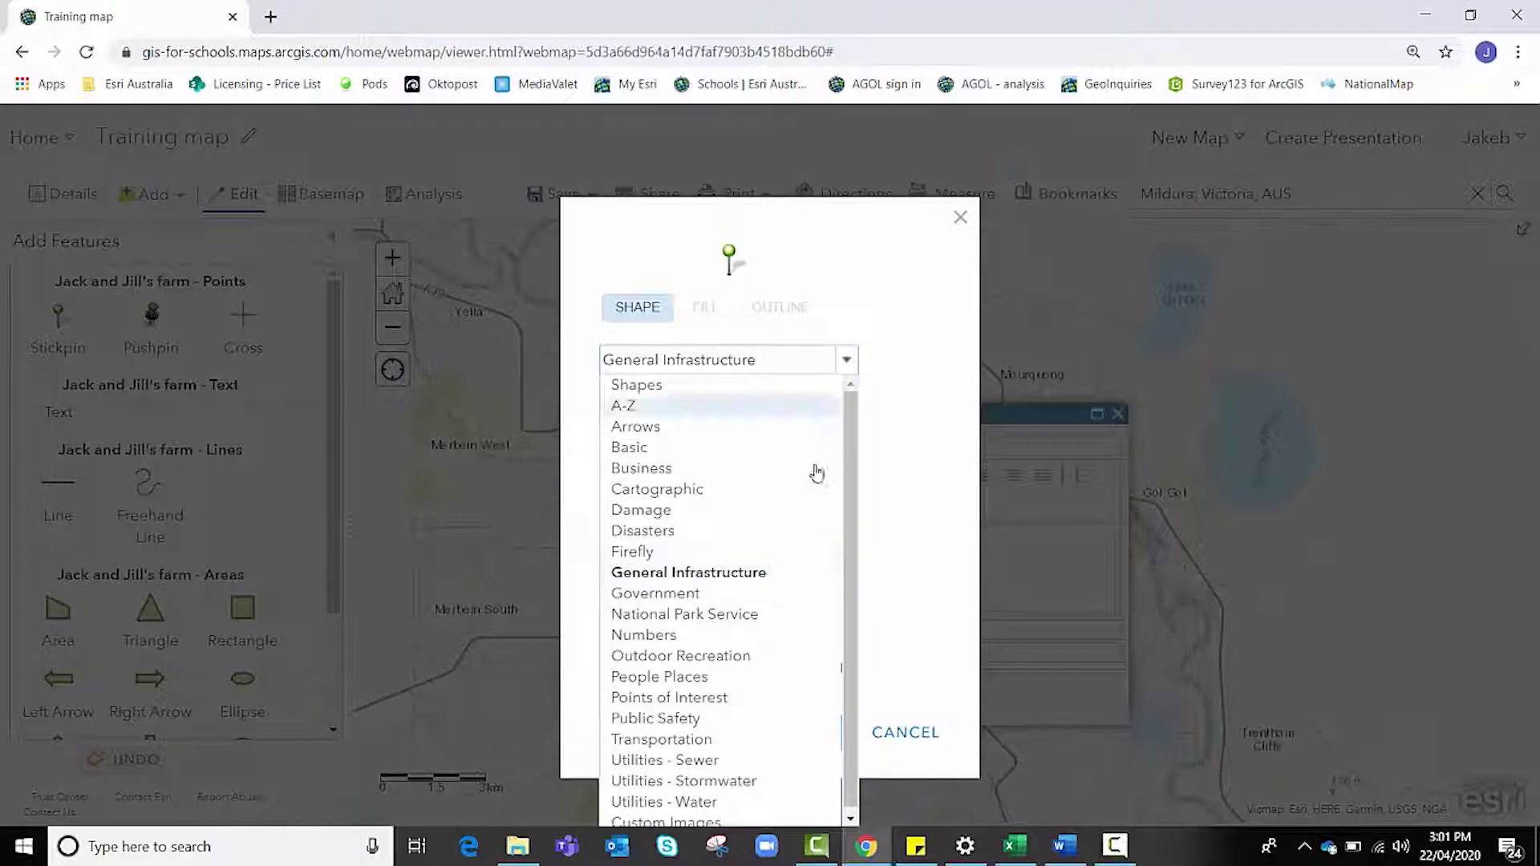
pyautogui.click(726, 678)
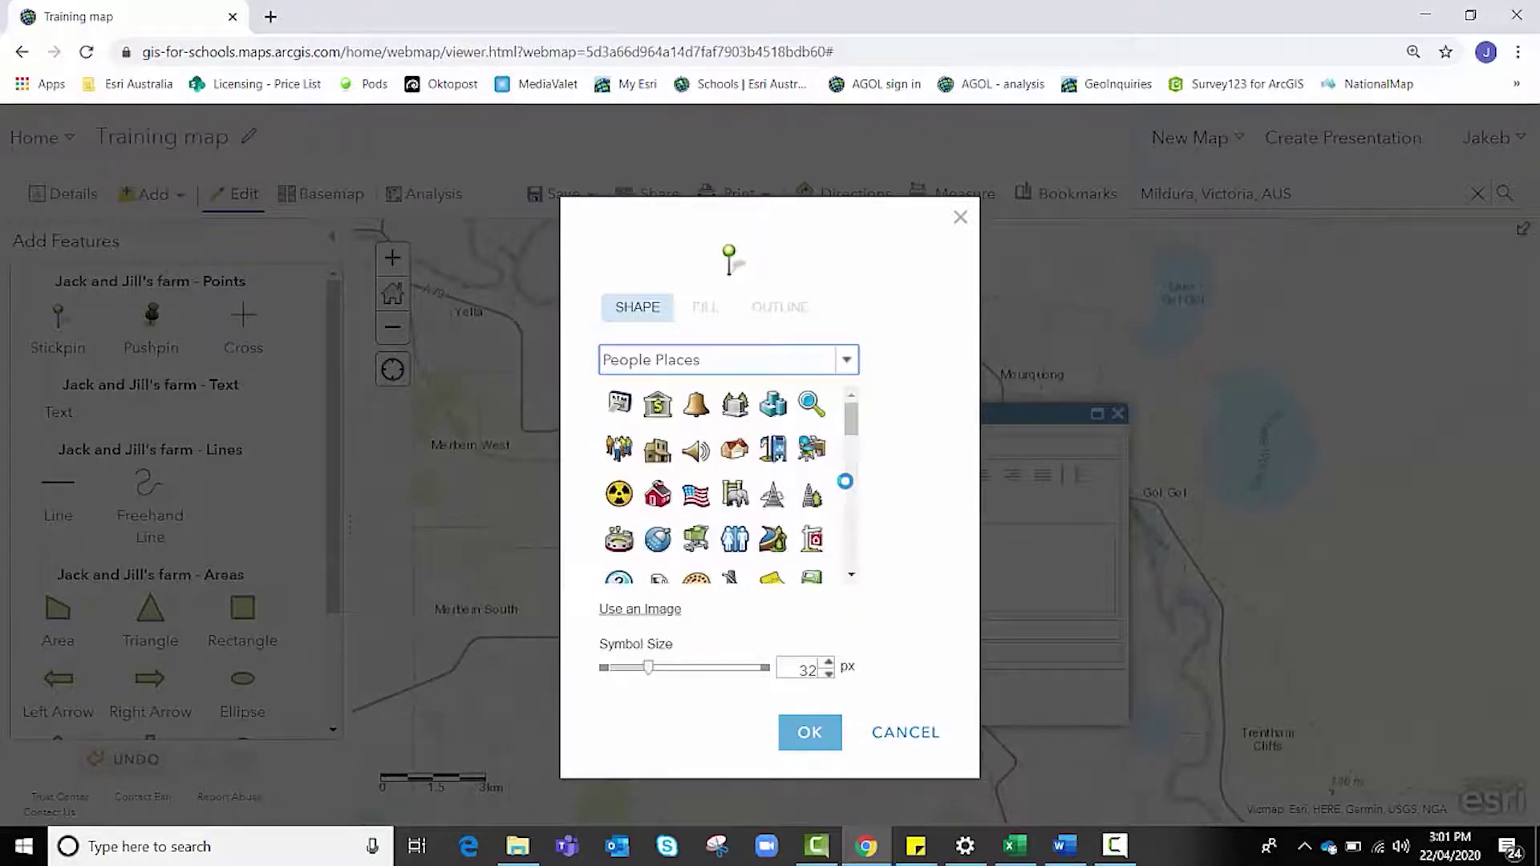
pyautogui.click(658, 499)
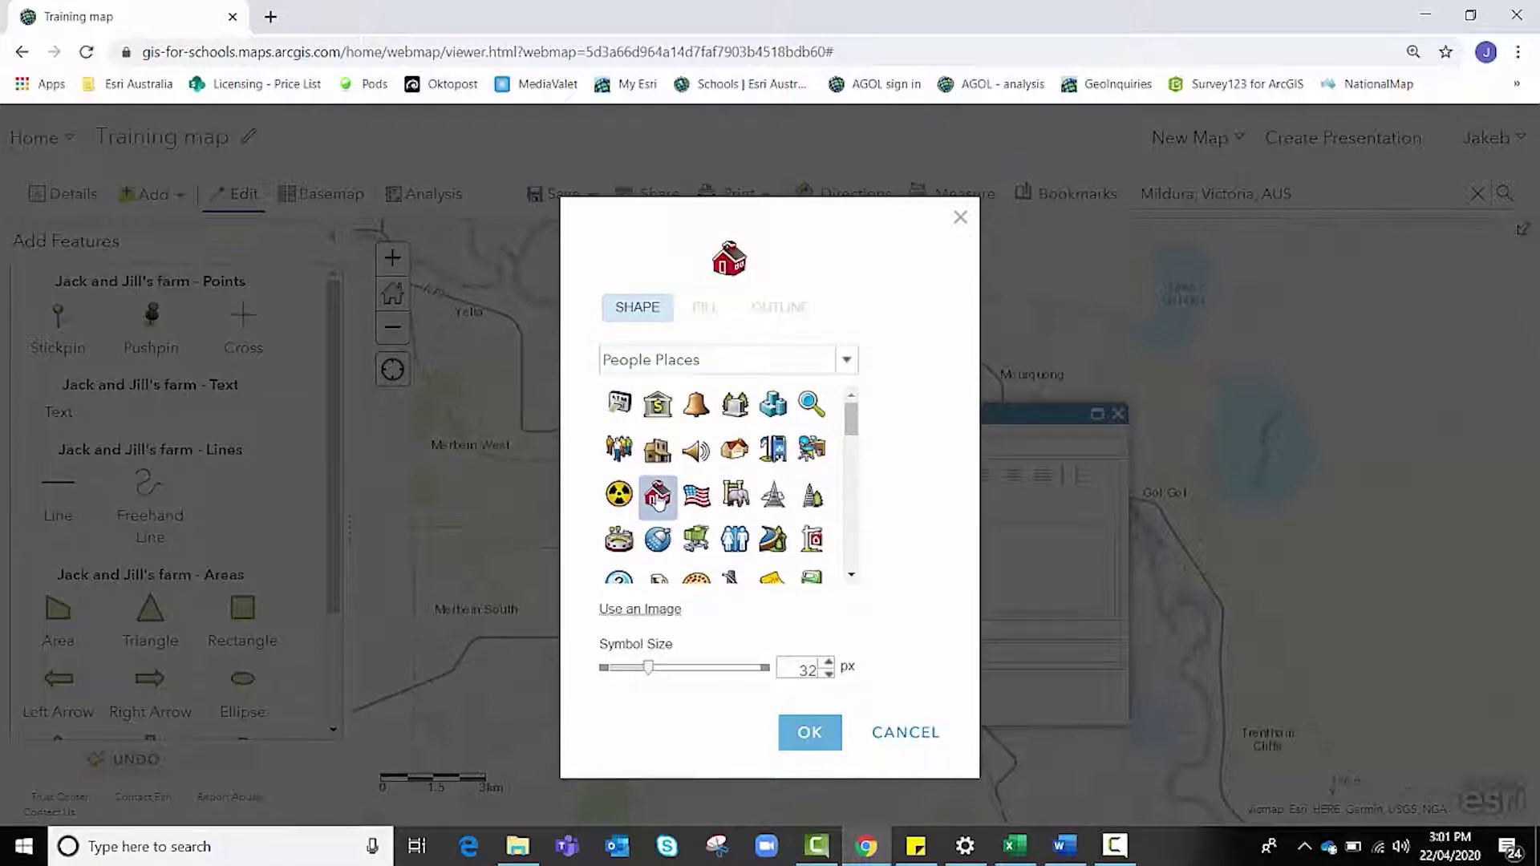
pyautogui.doubleClick(804, 669)
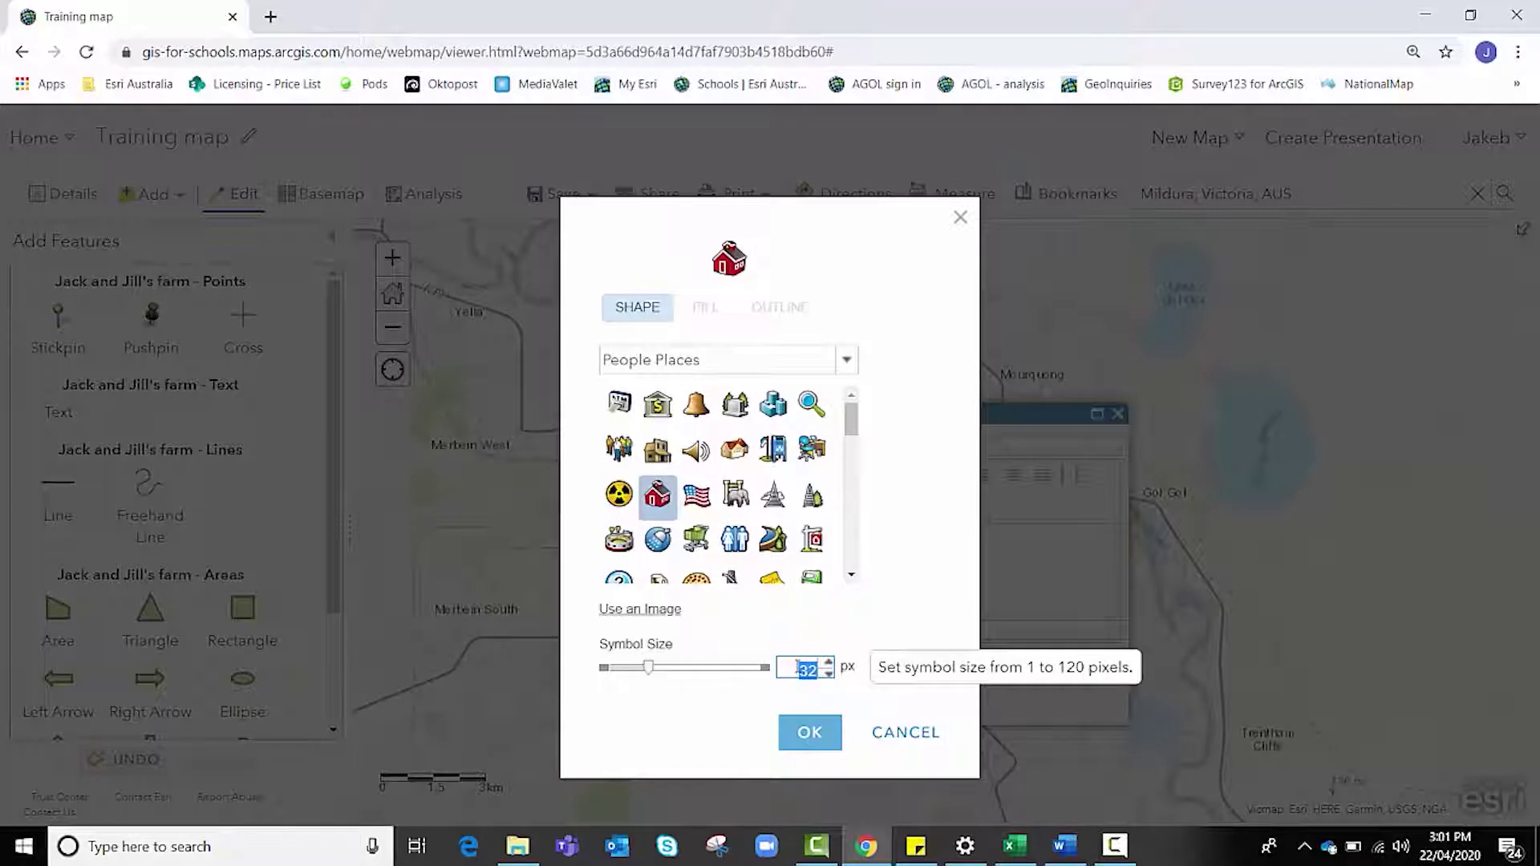
pyautogui.write('20')
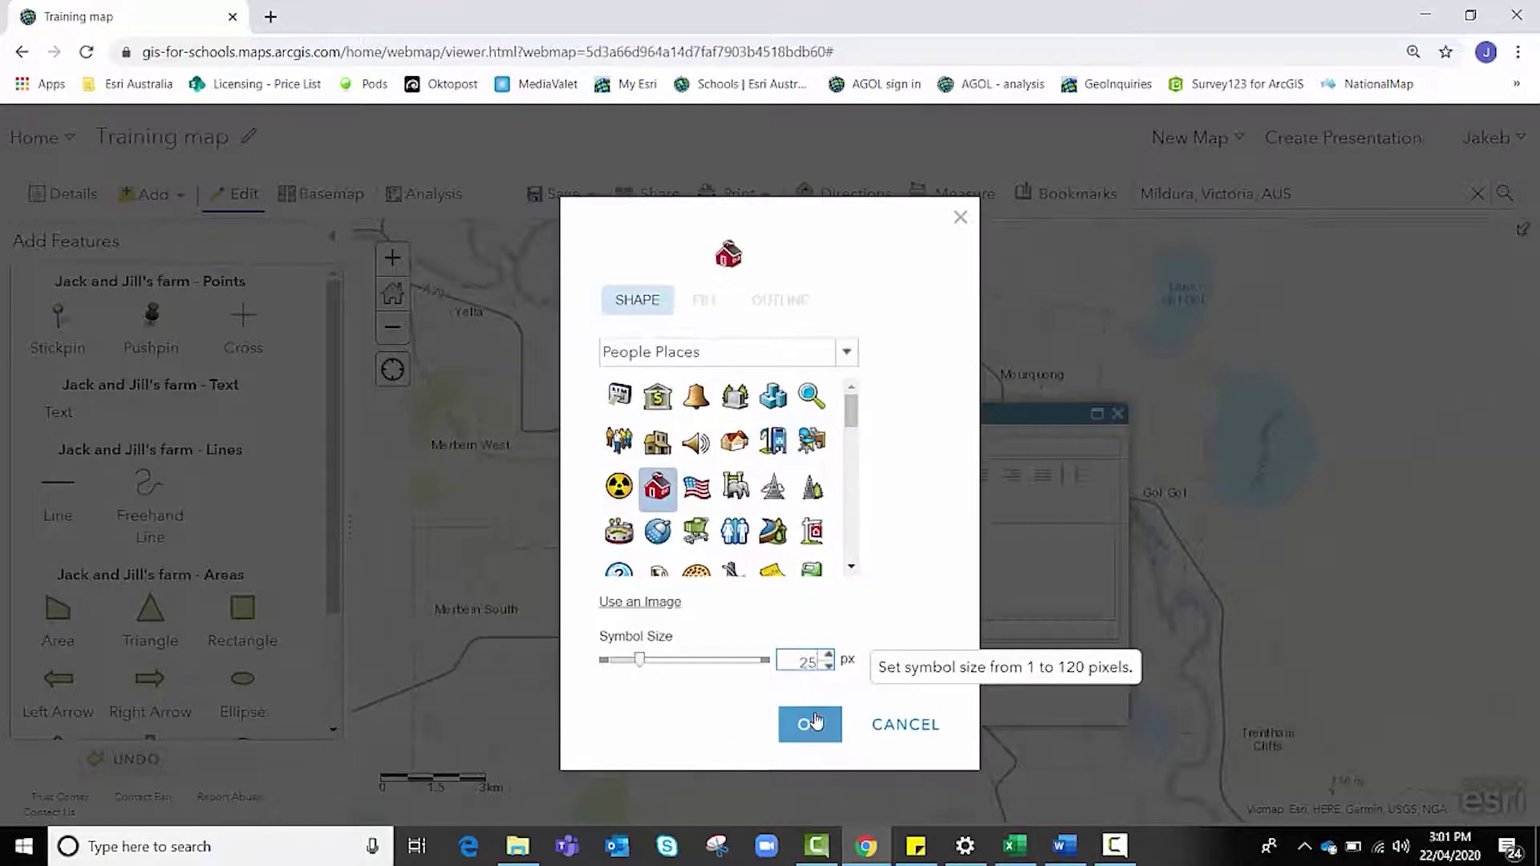
pyautogui.click(810, 732)
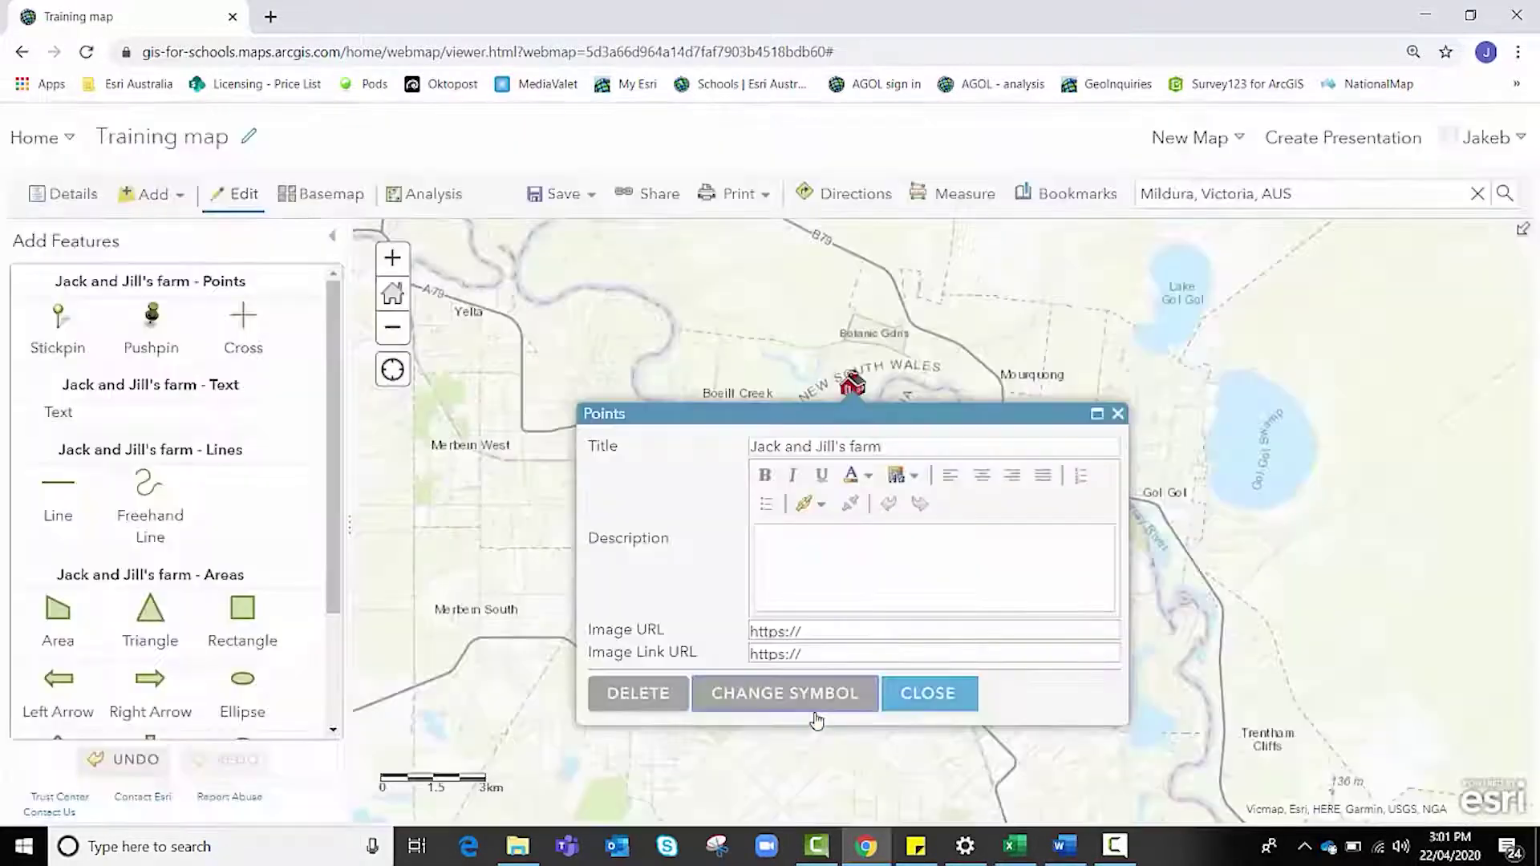
pyautogui.click(944, 705)
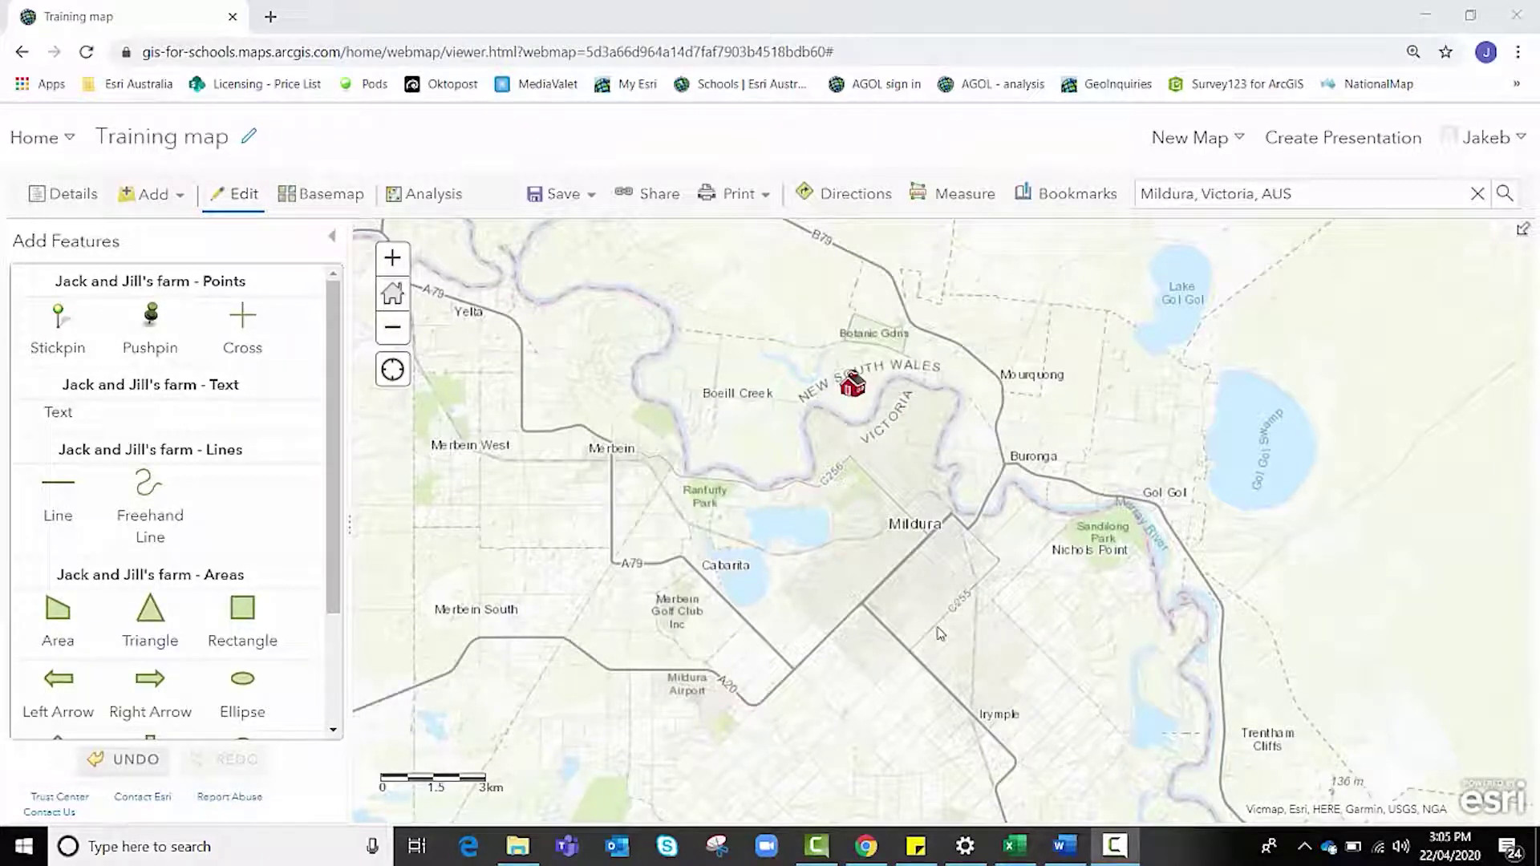
# Open the Trace Downstream tool under Find Locations in the analysis tools
pyautogui.click(408, 202)
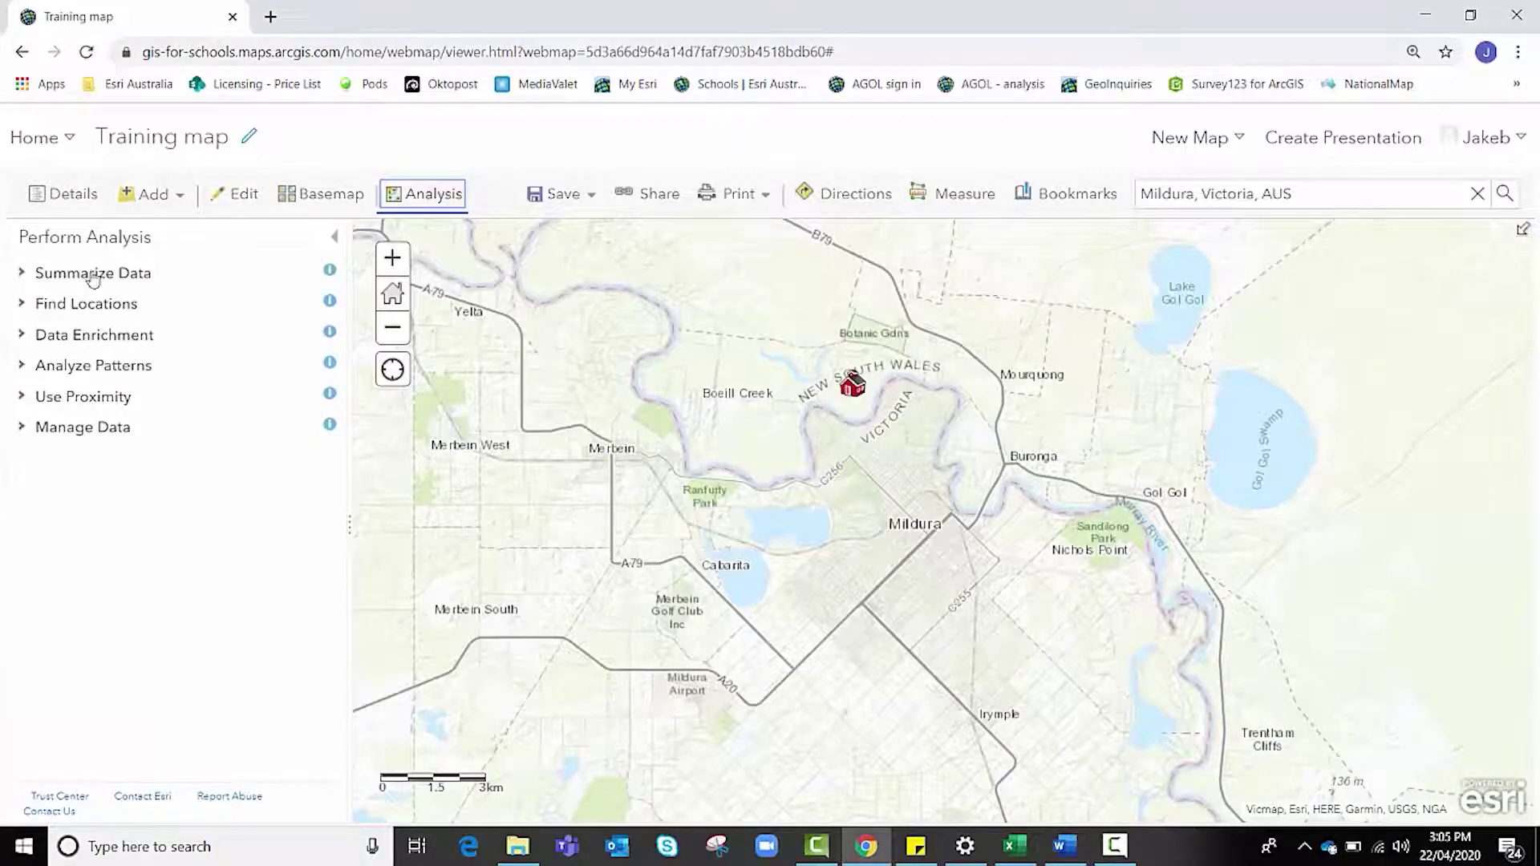
pyautogui.click(44, 306)
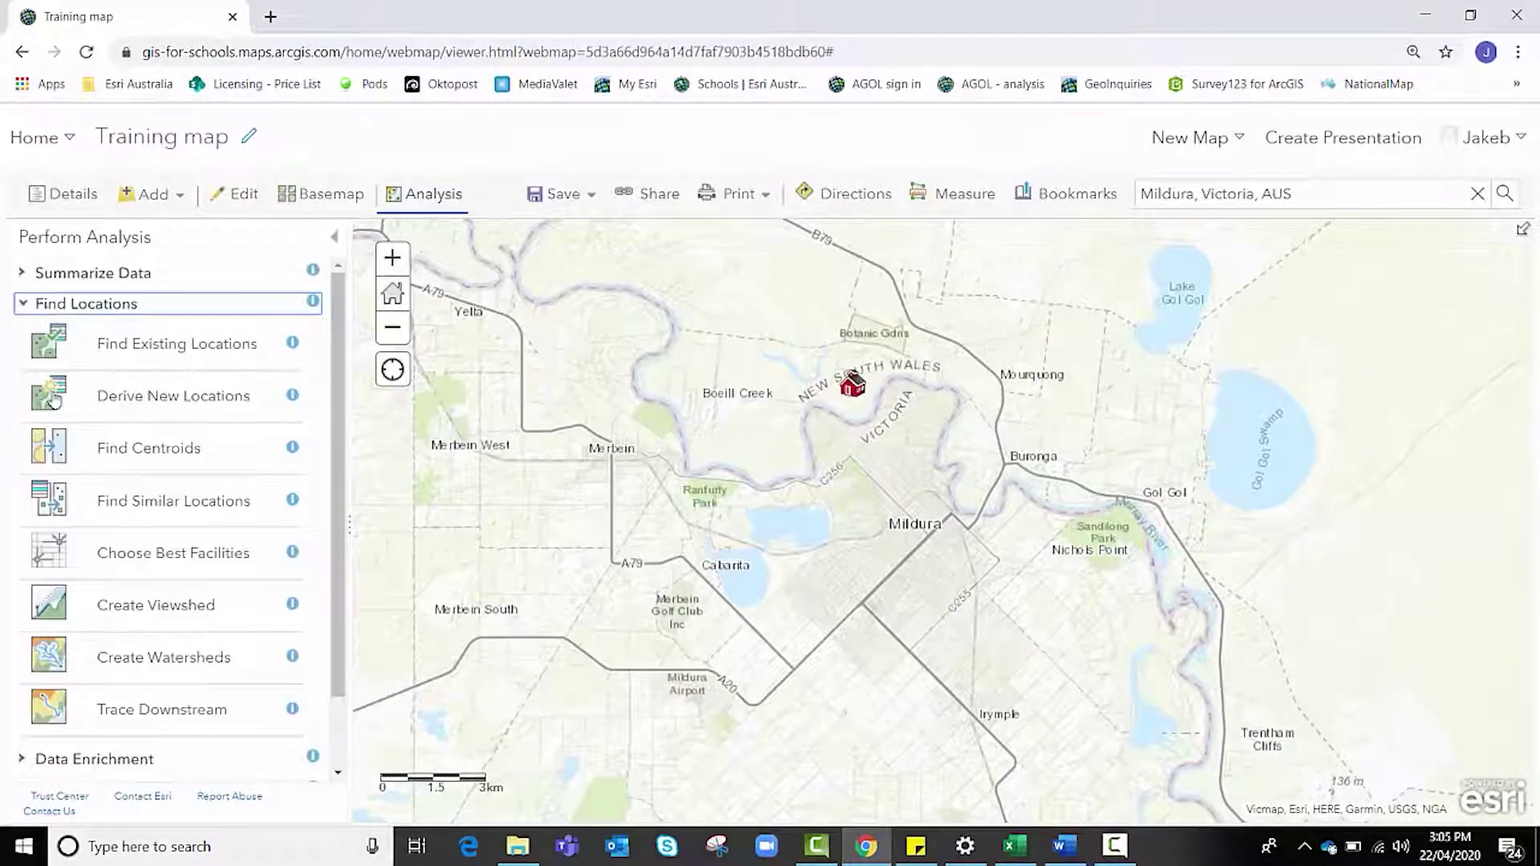
pyautogui.click(123, 717)
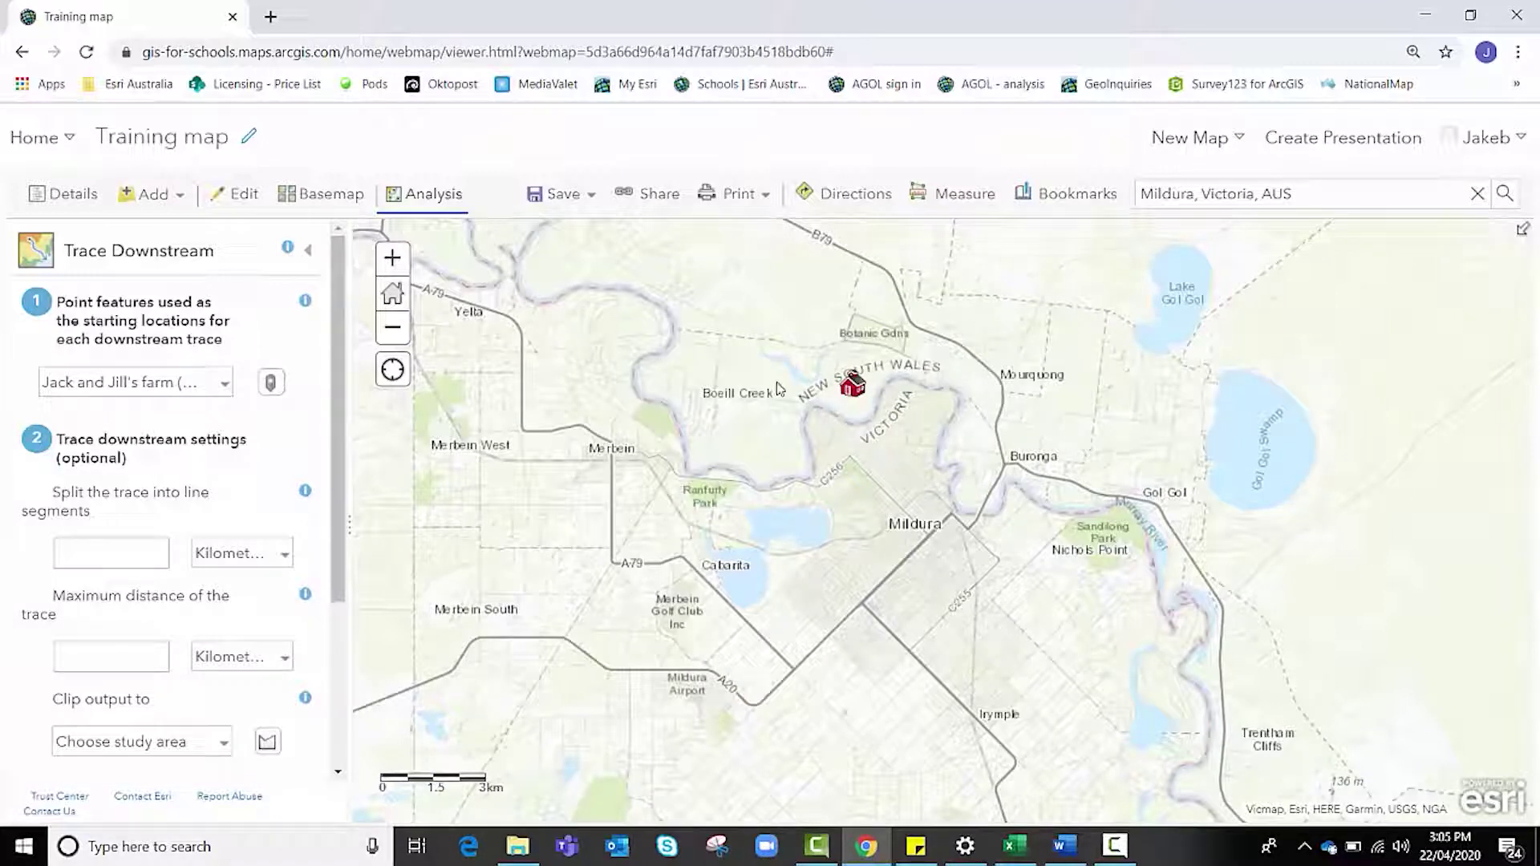
# Set Jack and Jill's farm as the trace starting points and scroll to the result name
pyautogui.click(216, 388)
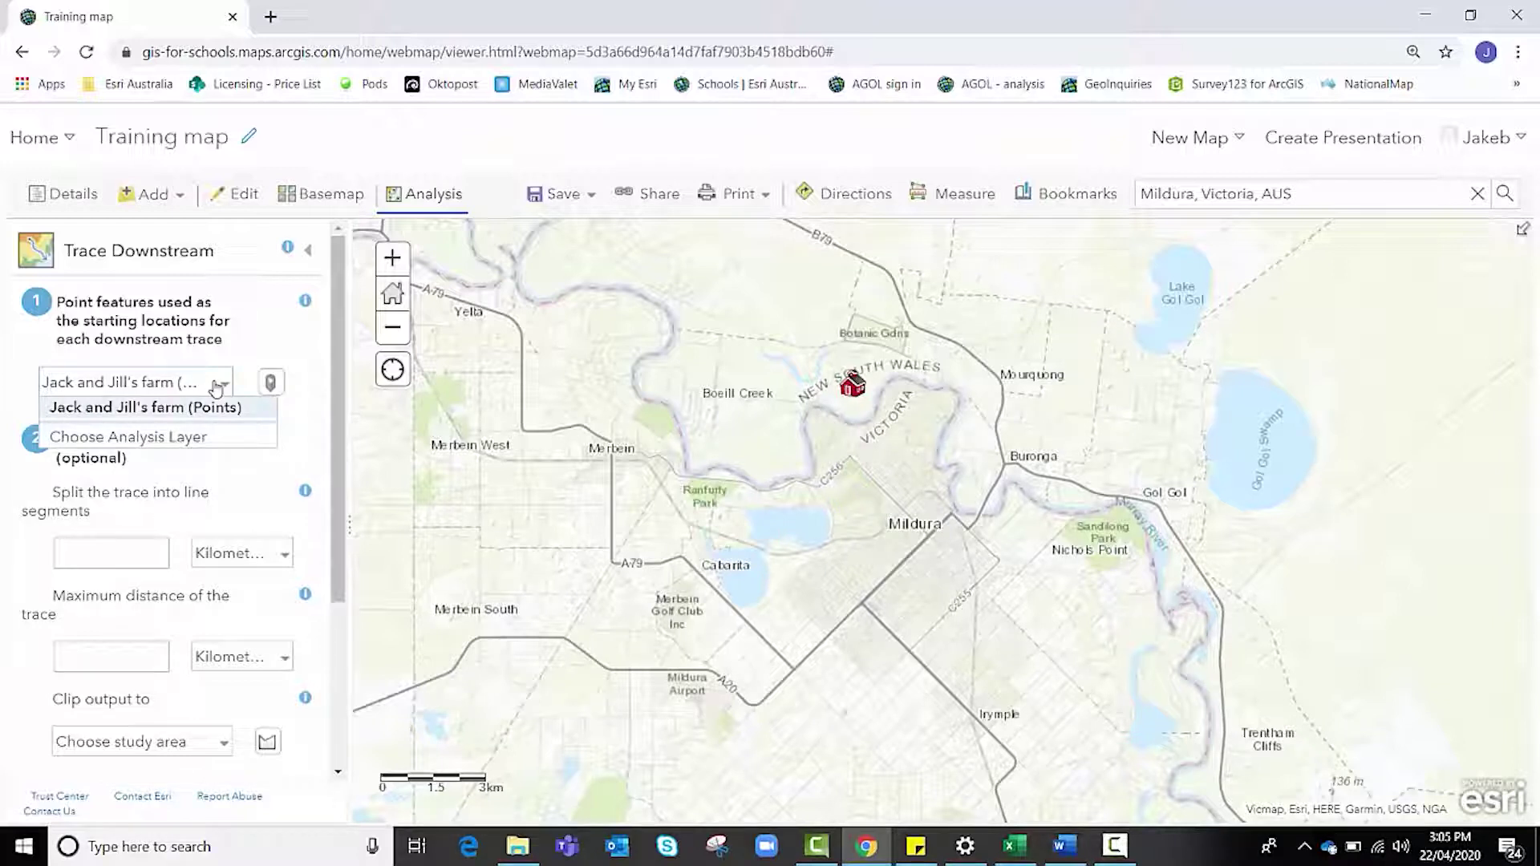
pyautogui.click(216, 388)
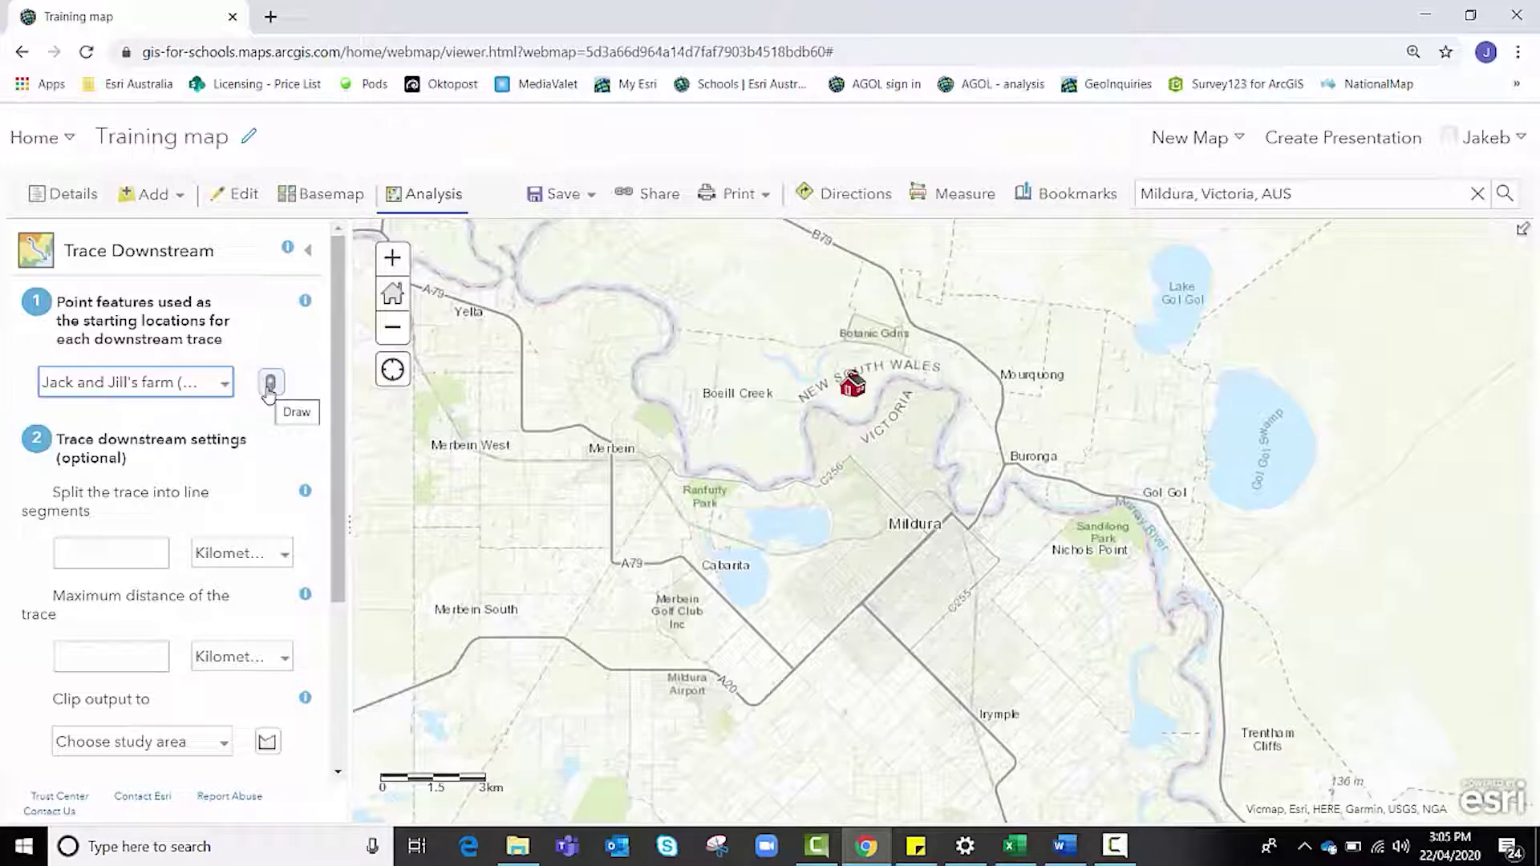
pyautogui.click(270, 385)
pyautogui.scroll(-1, 141, 531)
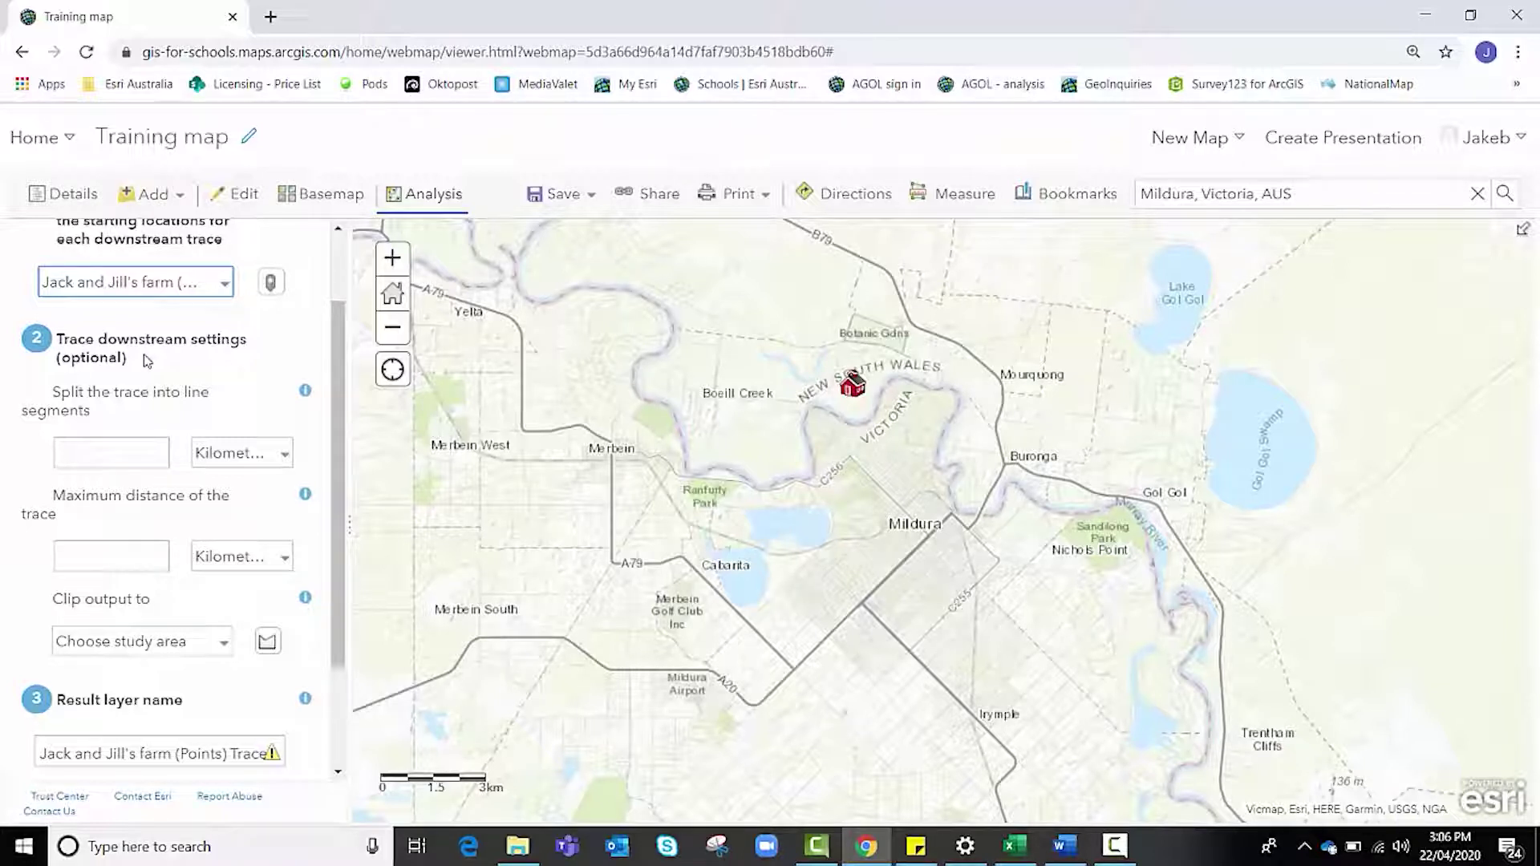
pyautogui.scroll(-2, 180, 446)
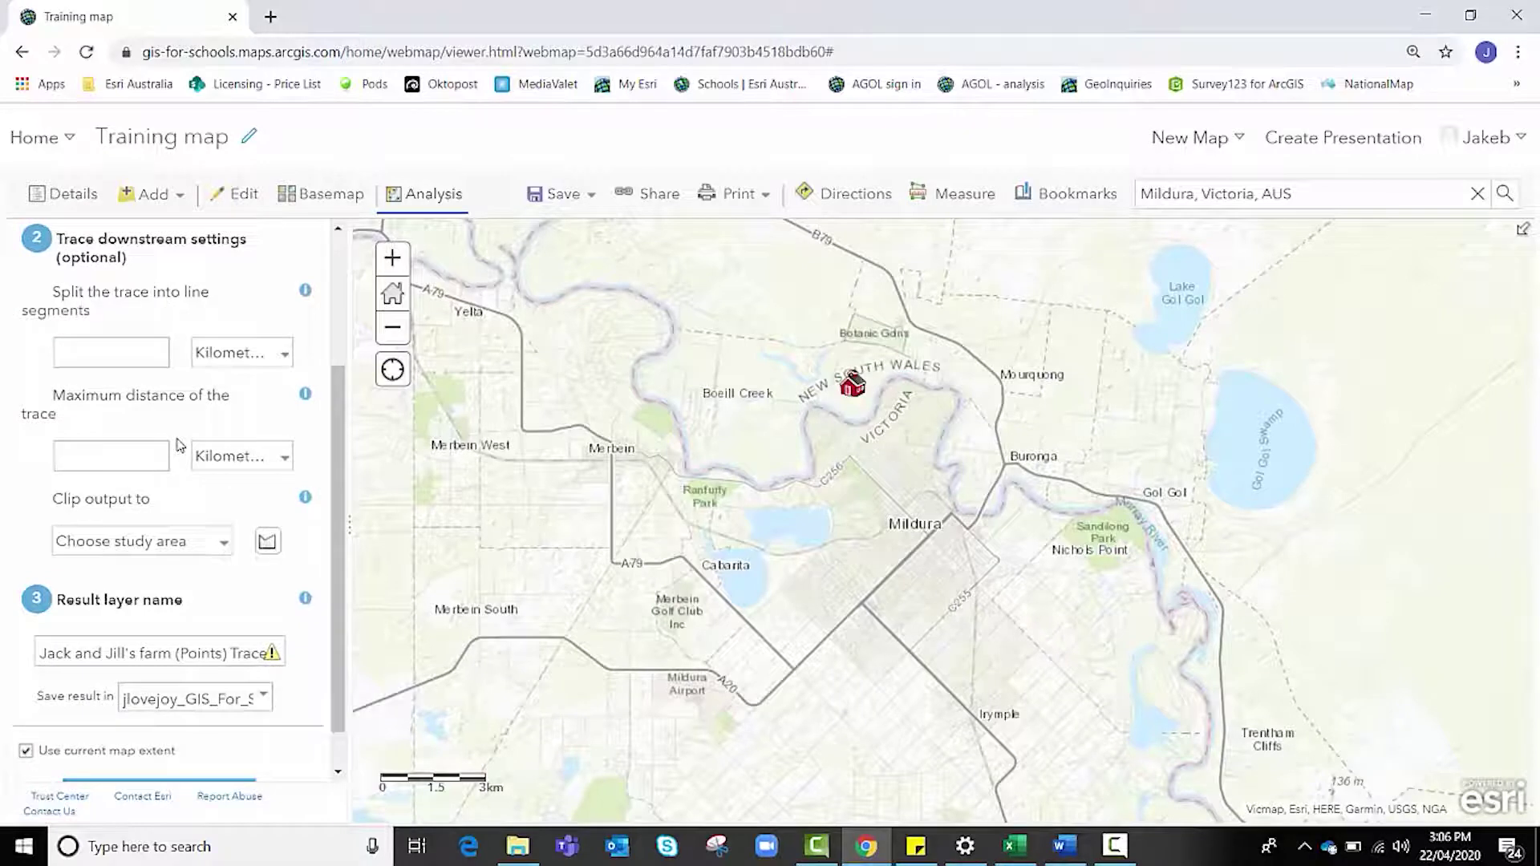
pyautogui.scroll(-1, 179, 446)
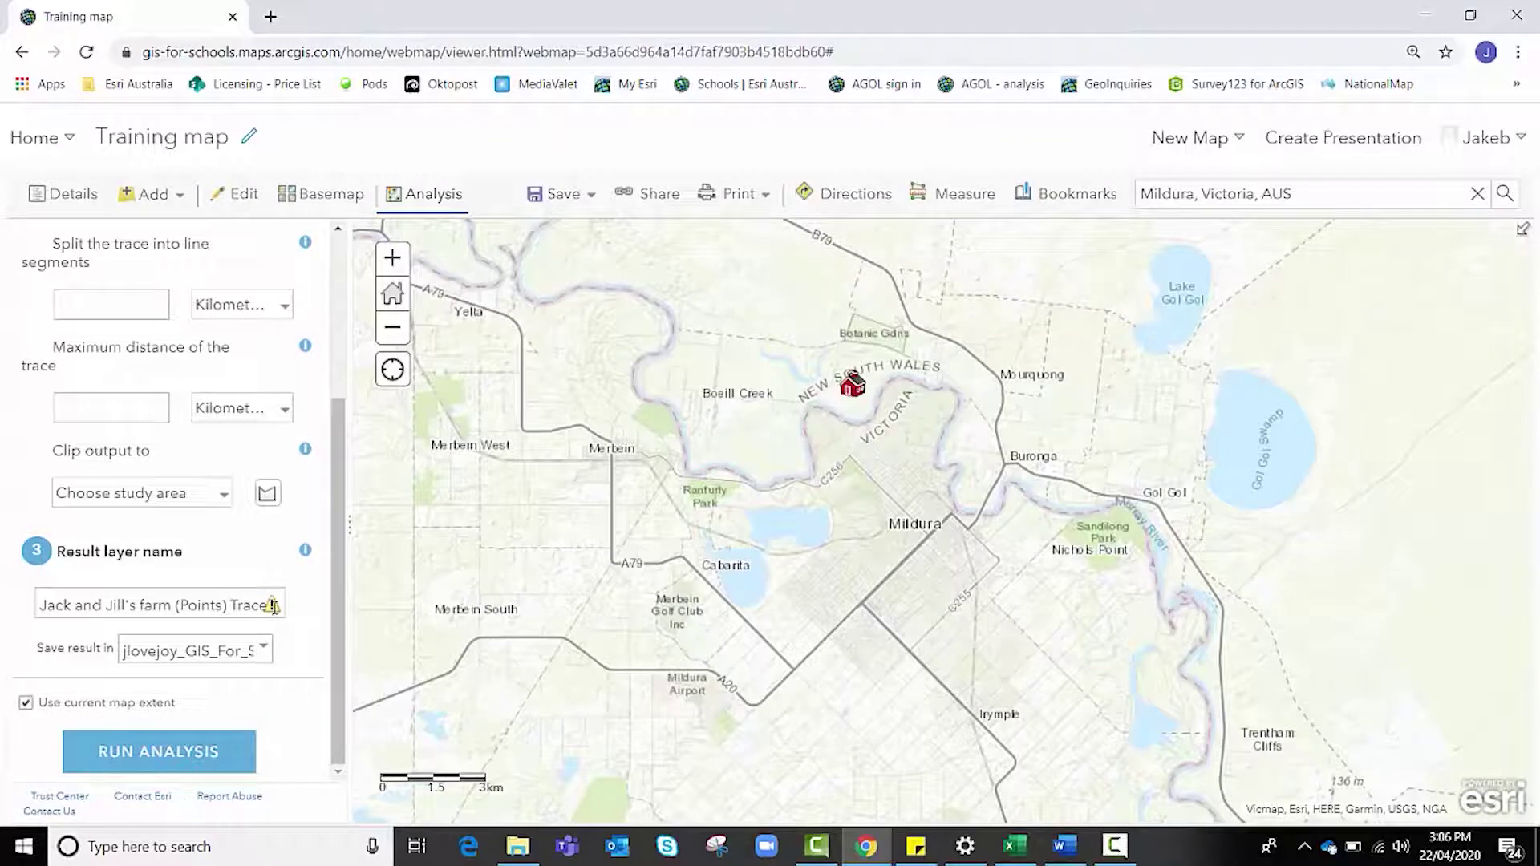
# Name the result 'Jack and Jills farm run off', untick Use current map extent, and run the analysis
pyautogui.click(124, 604)
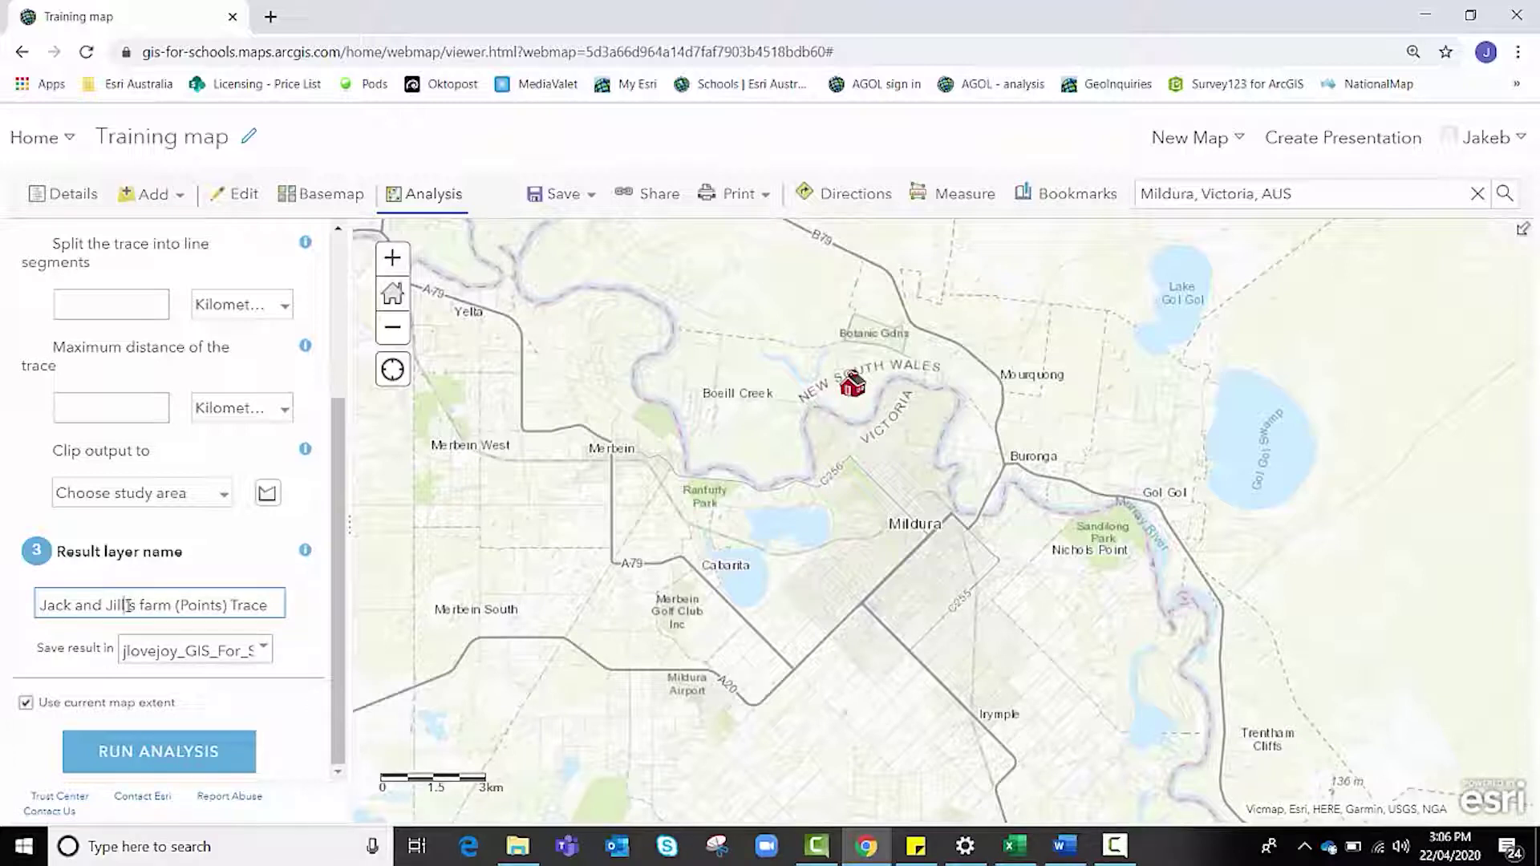
pyautogui.moveTo(43, 603); pyautogui.dragTo(363, 614)
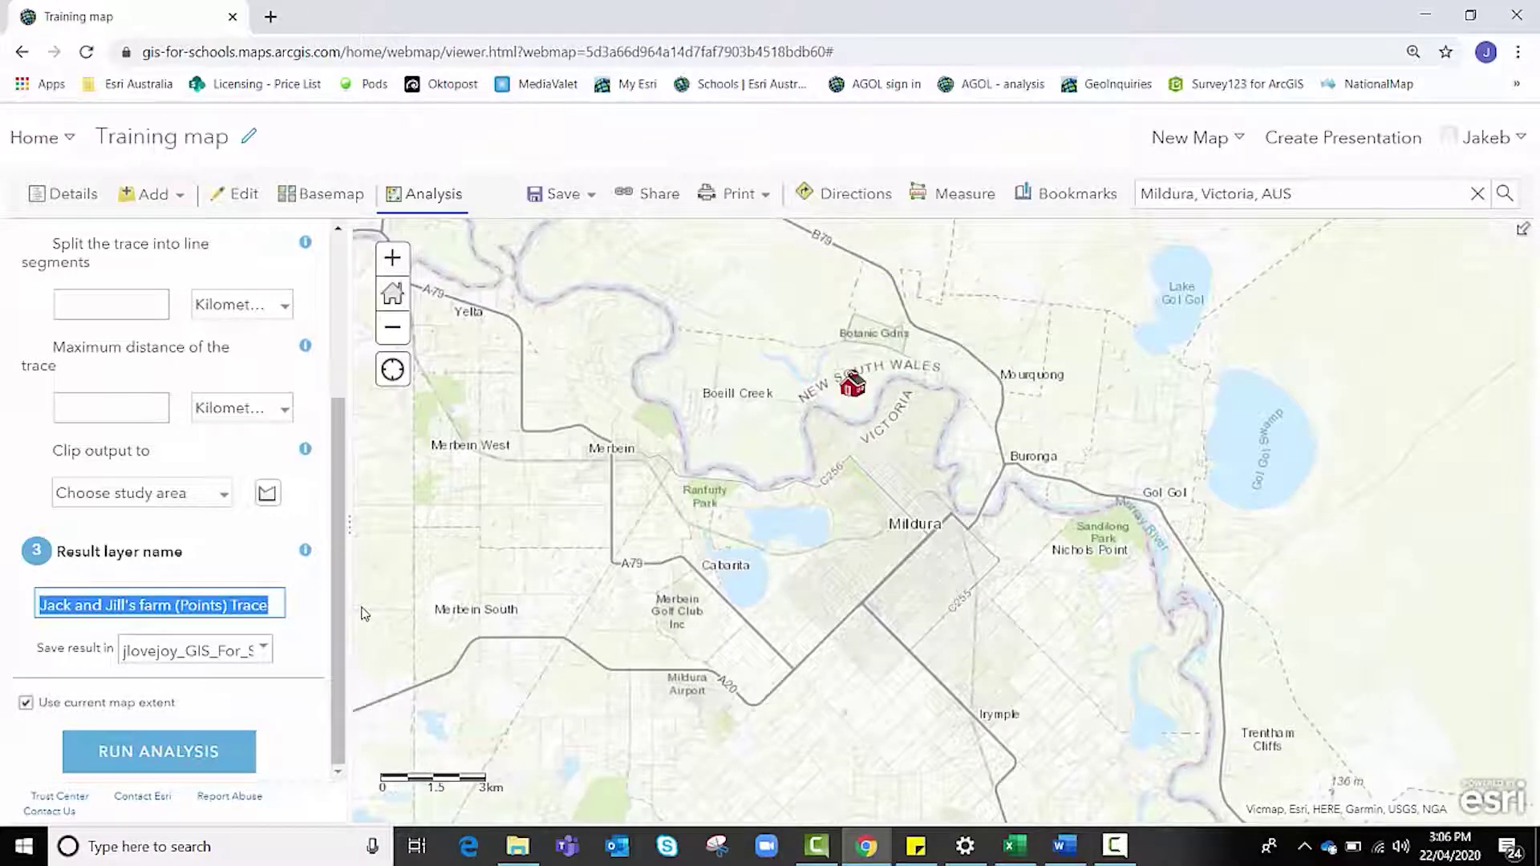
pyautogui.press('BackSpace')
pyautogui.write('Jack')
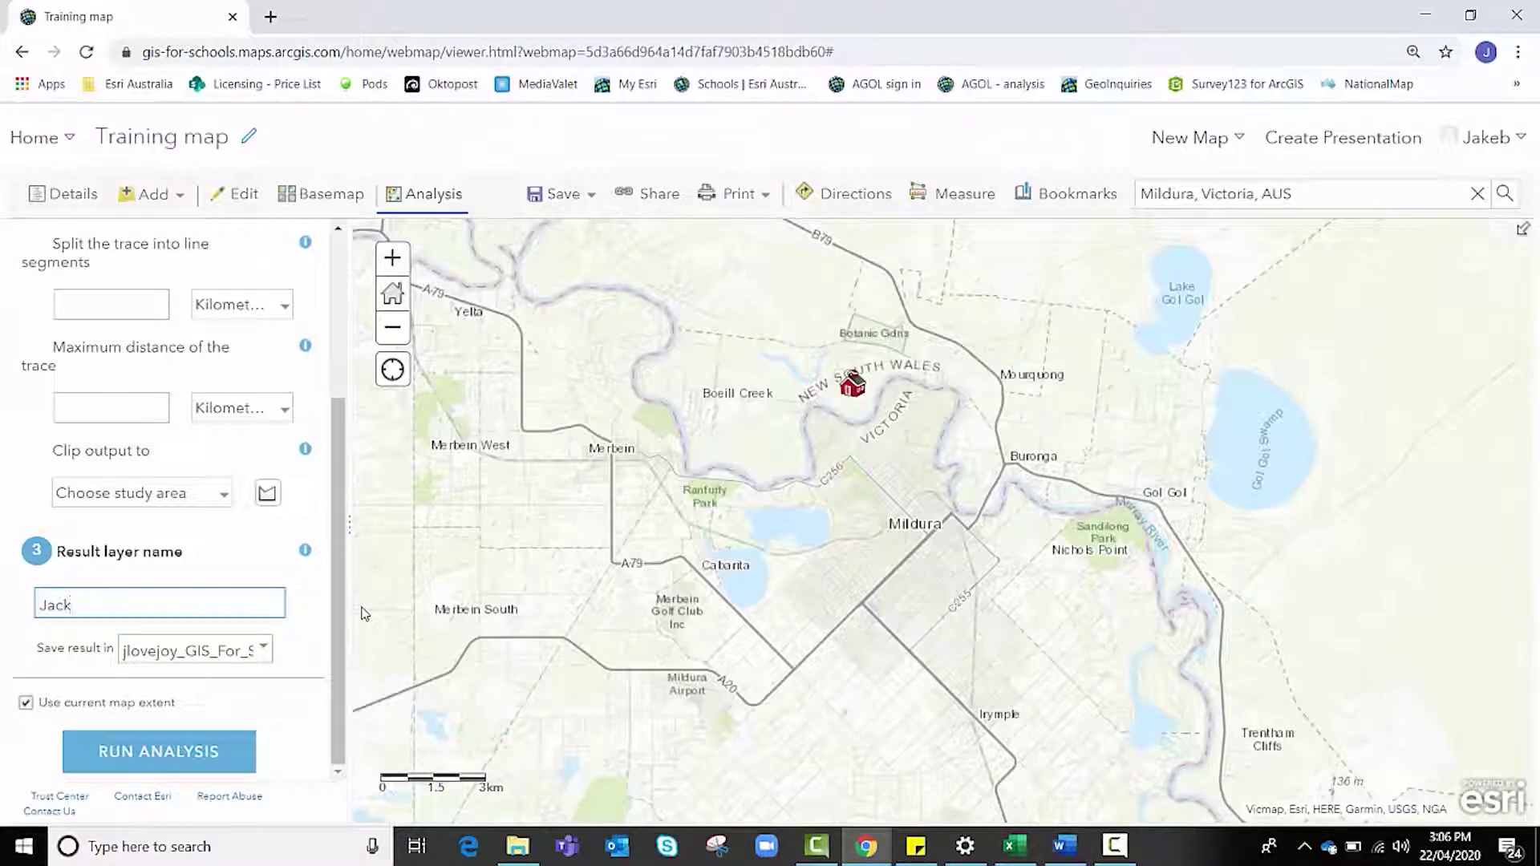
pyautogui.write(' and Jills farm run off')
pyautogui.click(20, 706)
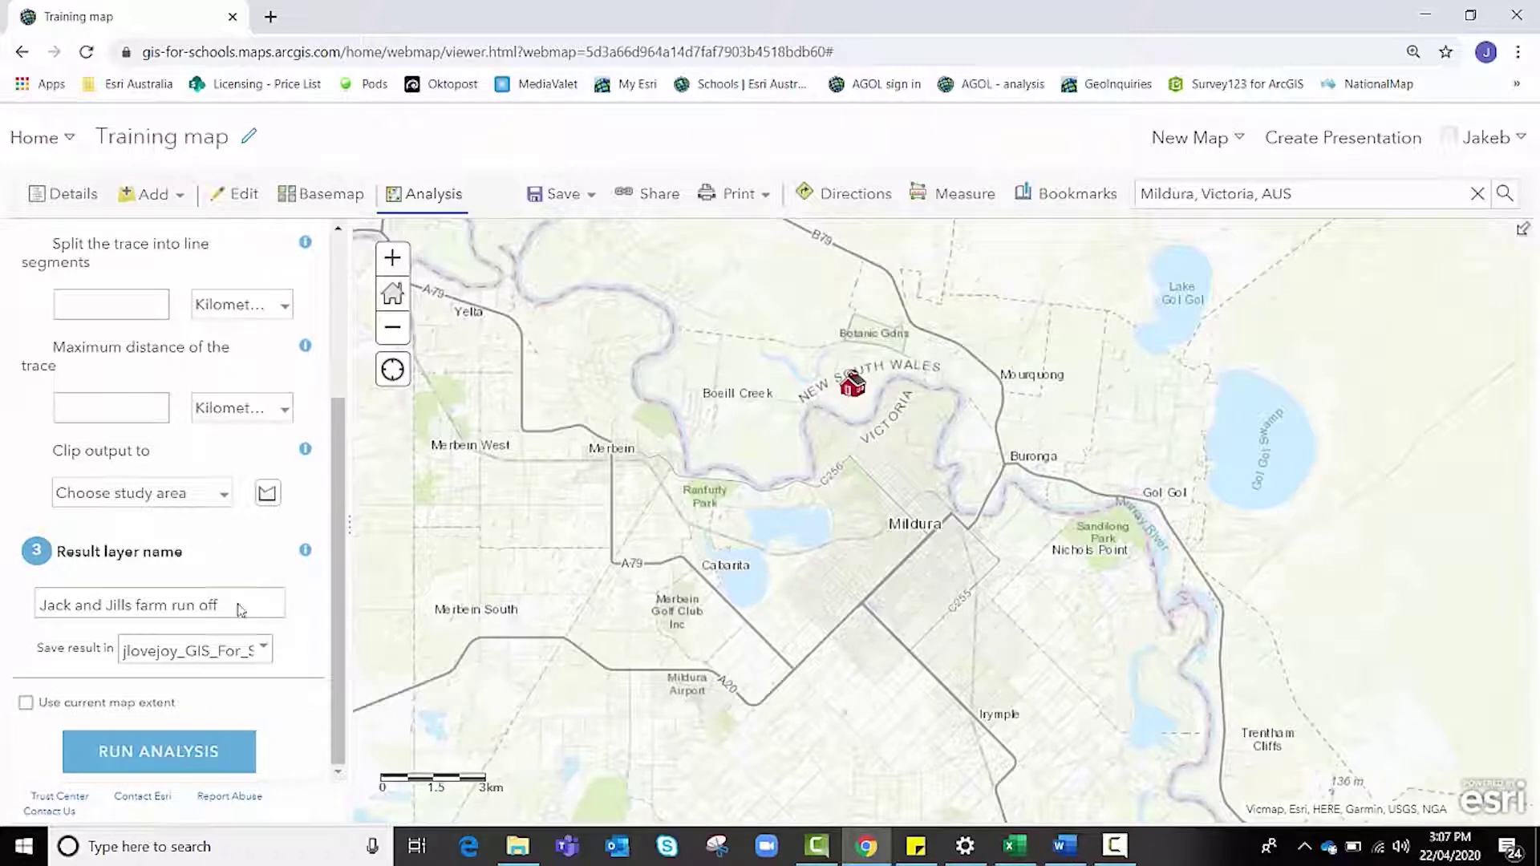
pyautogui.click(145, 756)
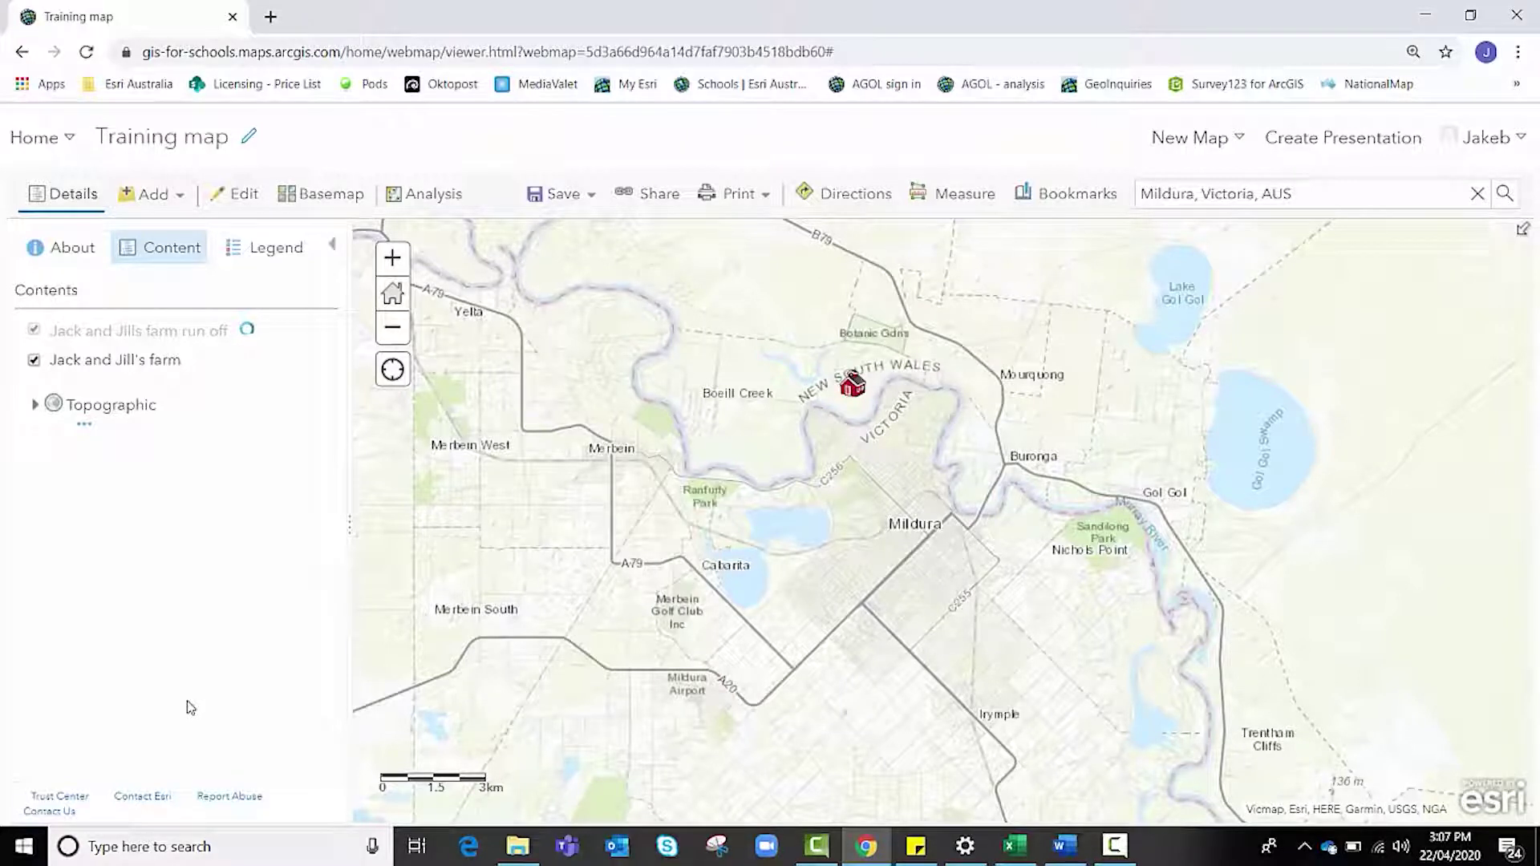
# Pan the map west to show the new blue run-off trace line
pyautogui.moveTo(465, 611); pyautogui.dragTo(745, 694)
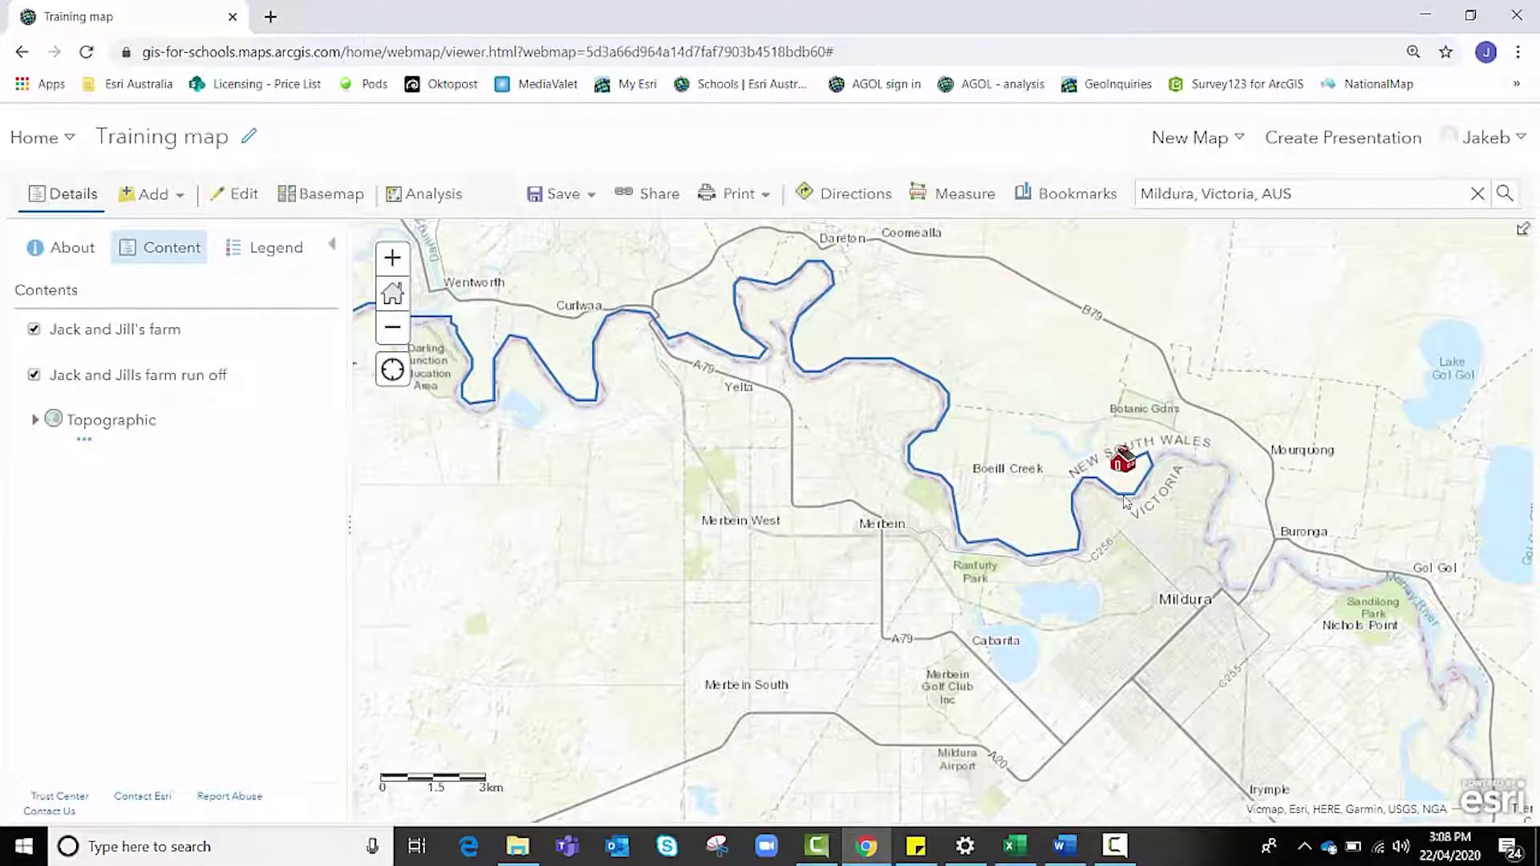
# Follow the trace line west past Adelaide to Lake Alexandrina near the Murray mouth
pyautogui.scroll(3, 1143, 501)
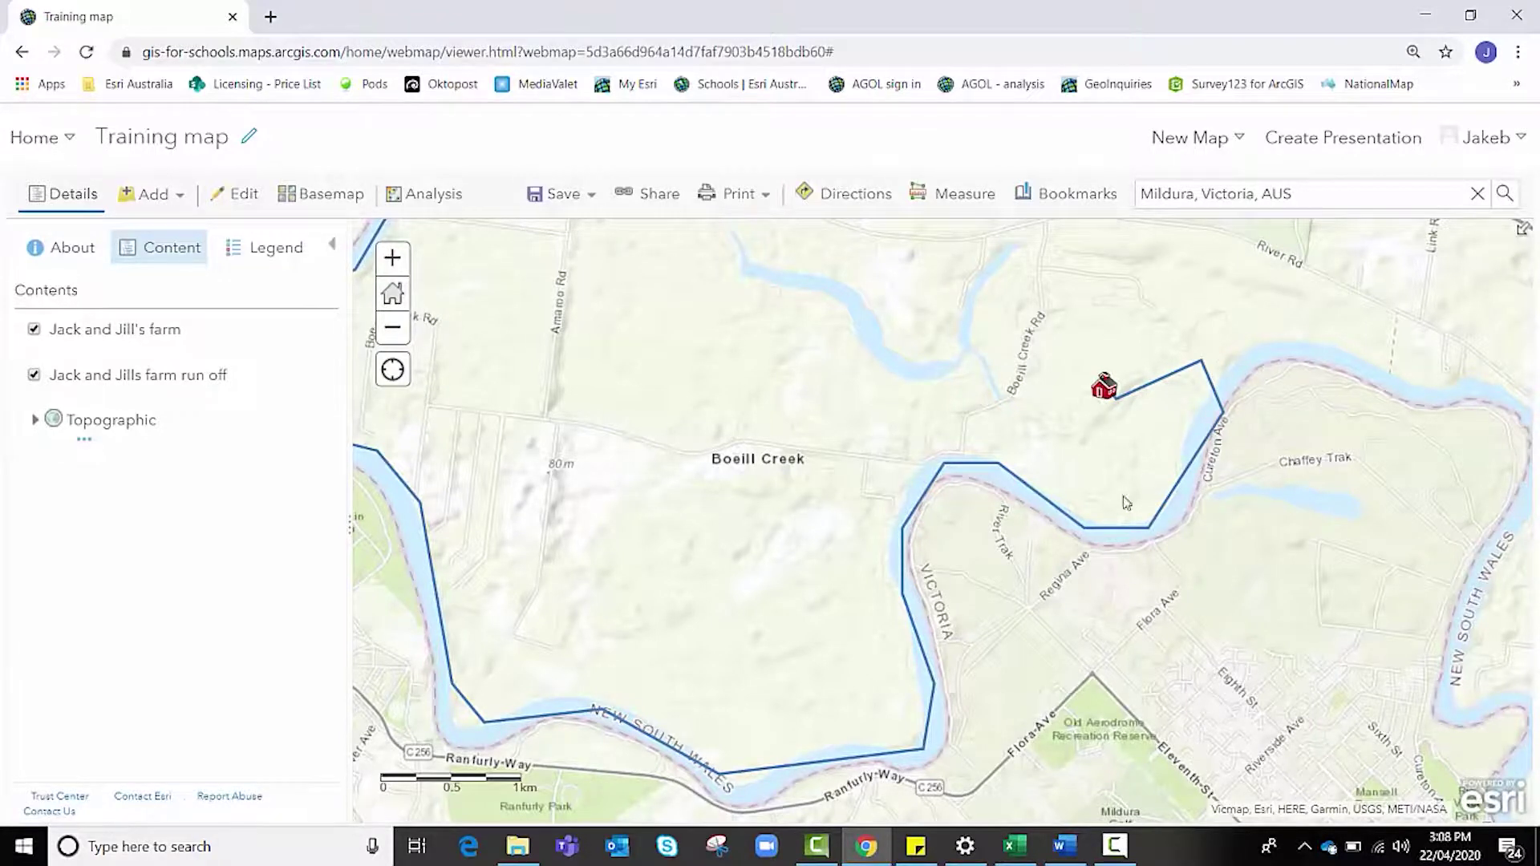
pyautogui.scroll(-2, 1056, 512)
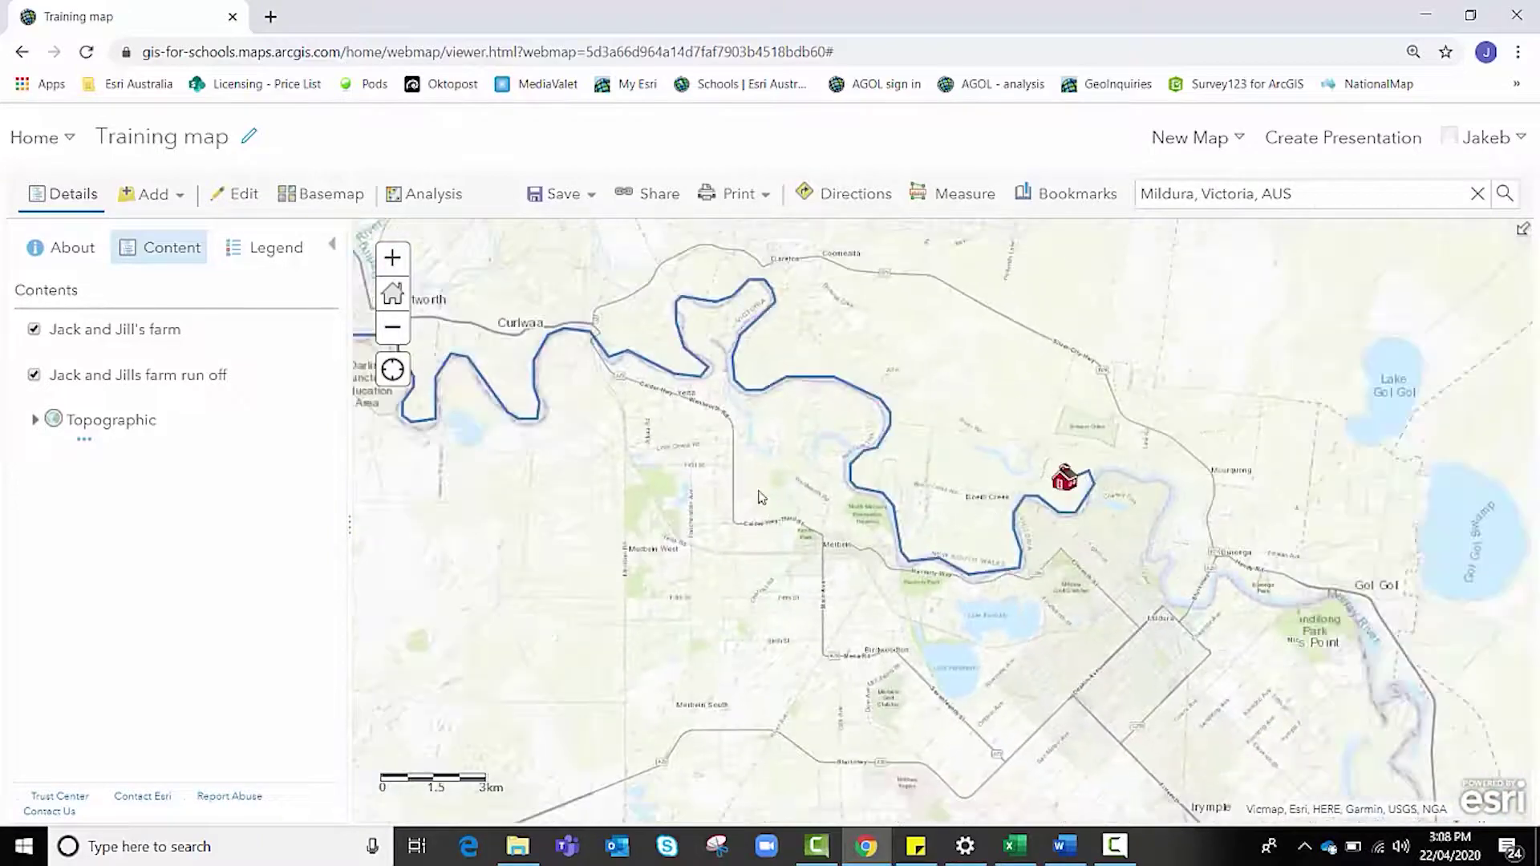
pyautogui.moveTo(668, 478); pyautogui.dragTo(1019, 496)
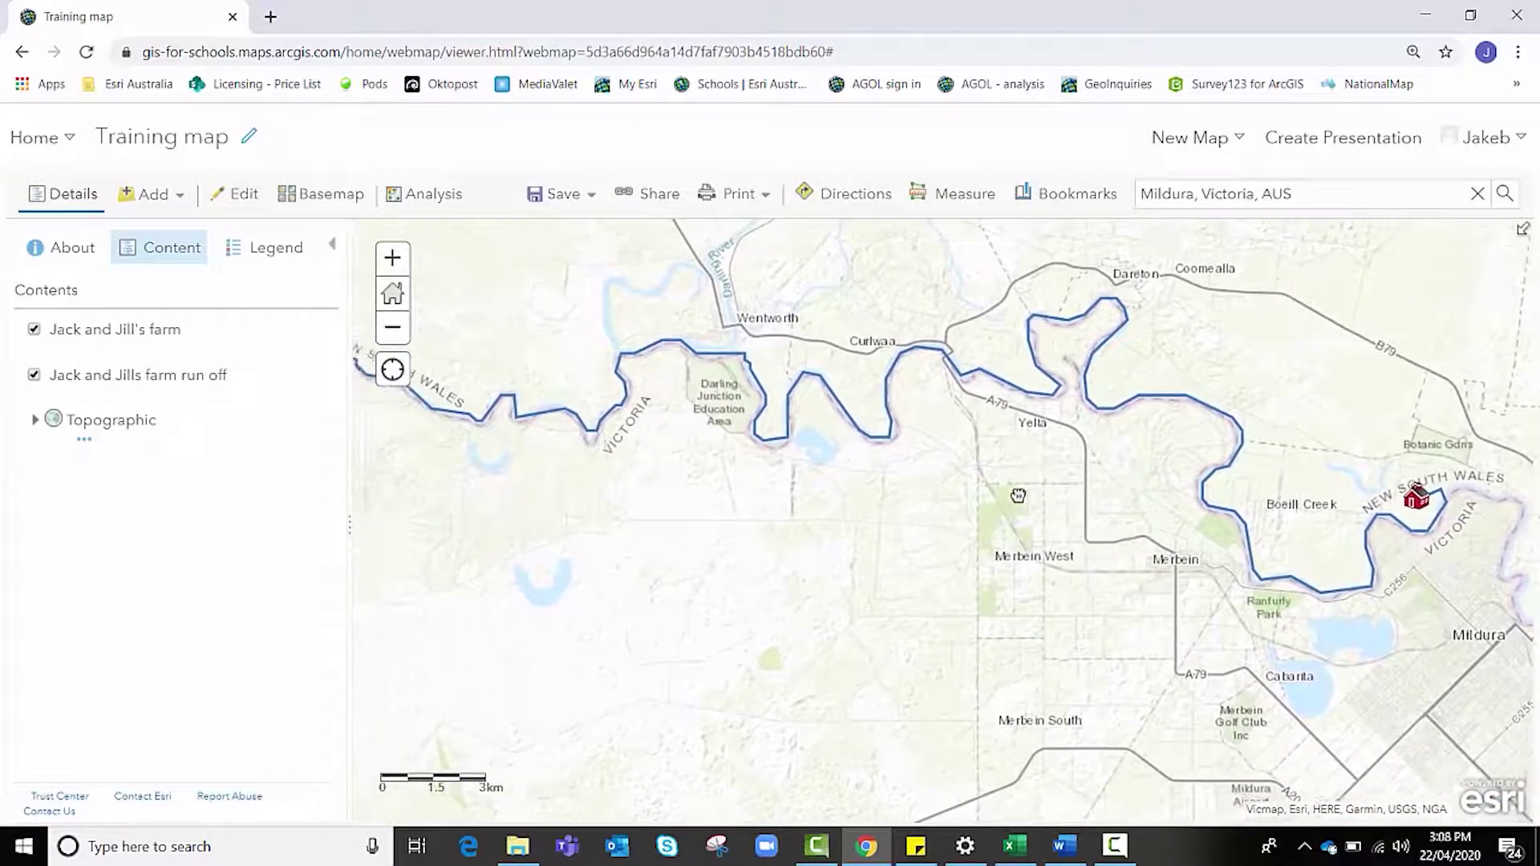
pyautogui.moveTo(585, 540); pyautogui.dragTo(990, 529)
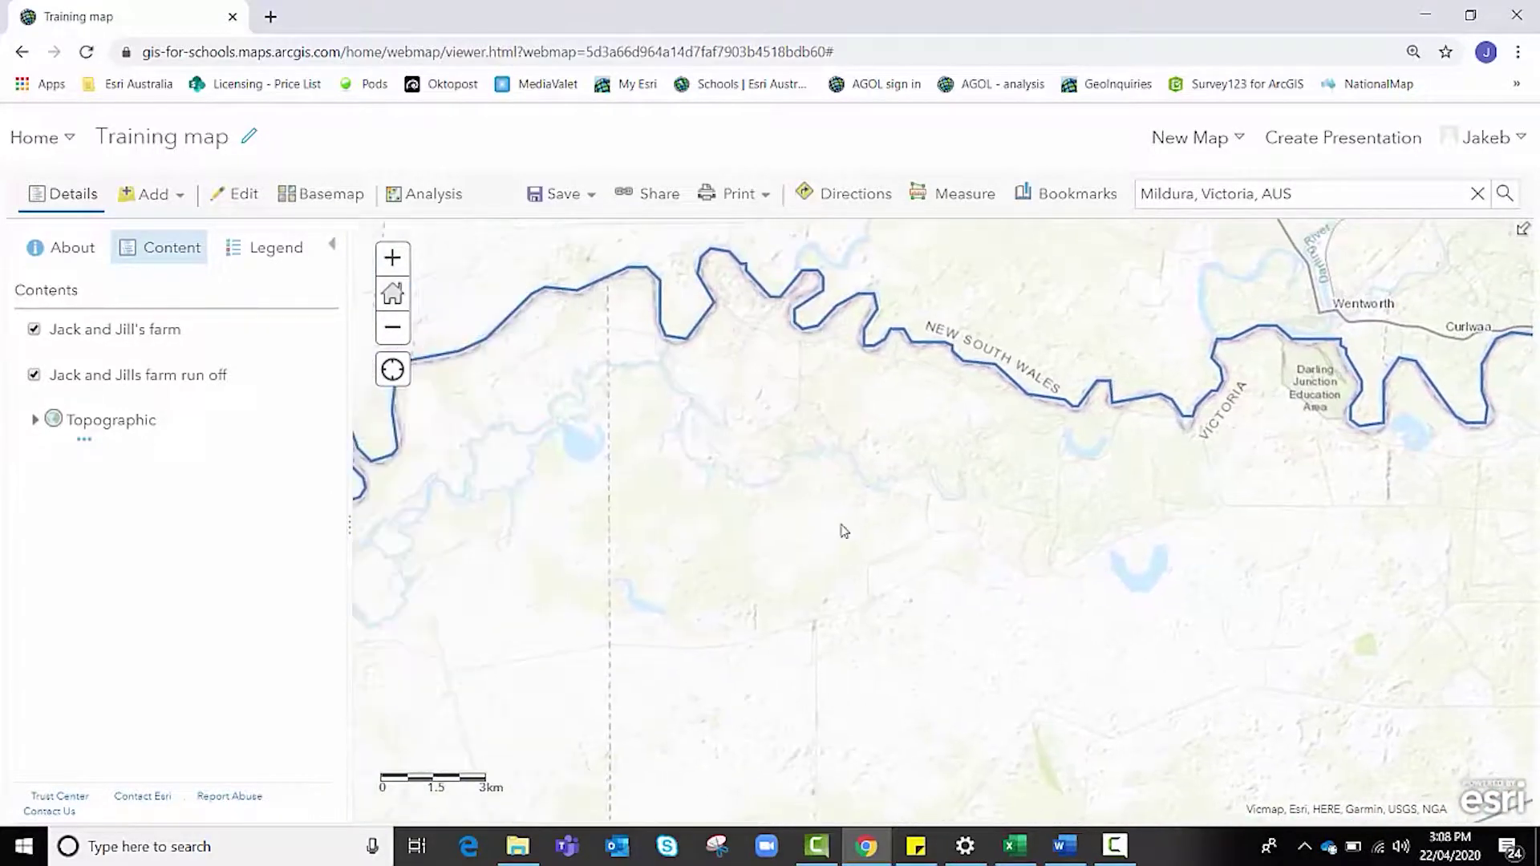
pyautogui.scroll(-2, 802, 527)
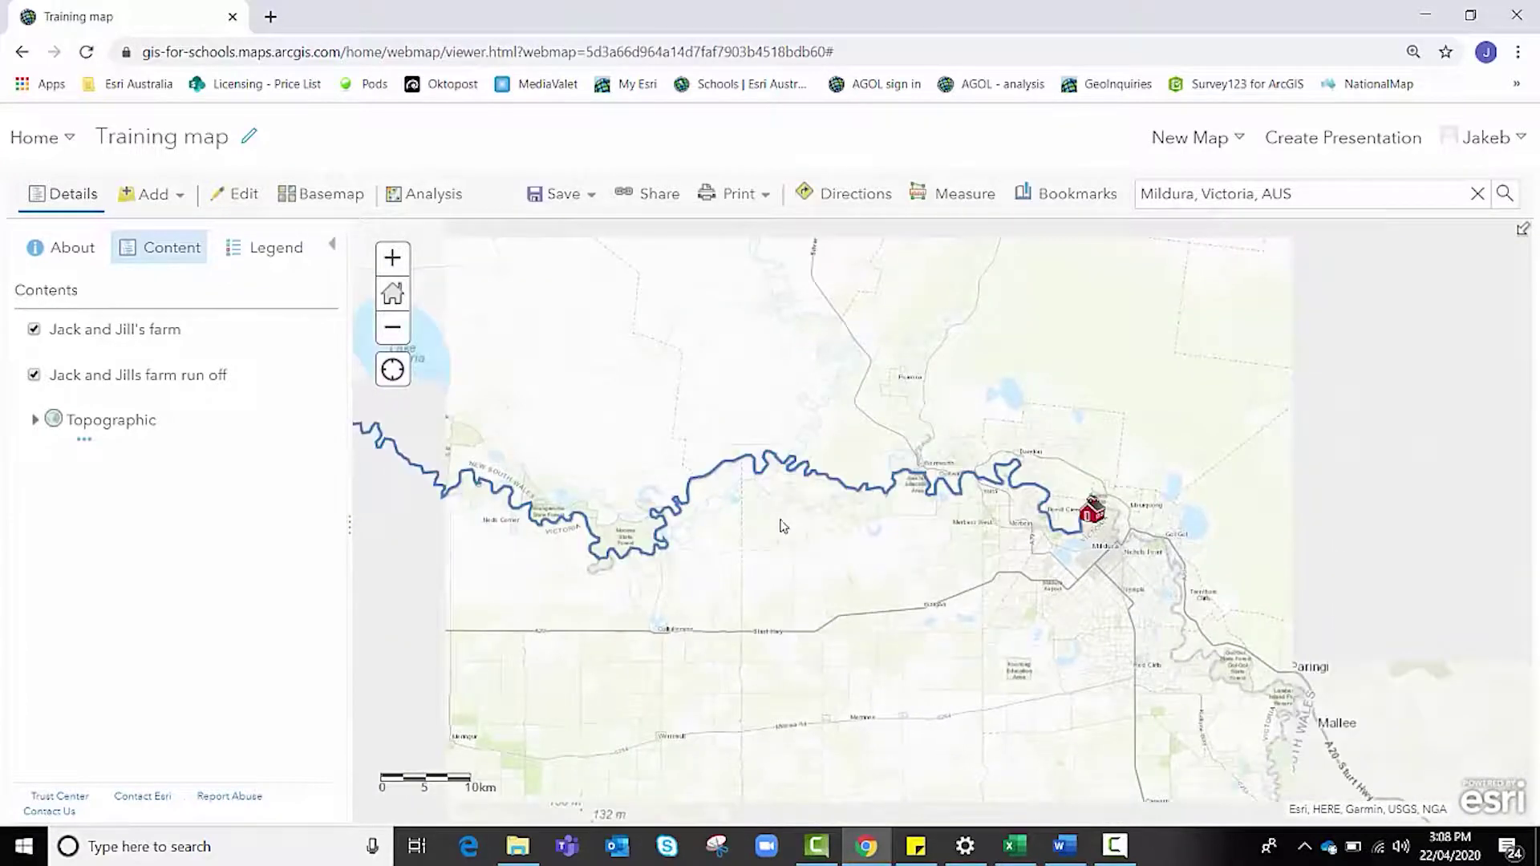
pyautogui.scroll(-2, 778, 529)
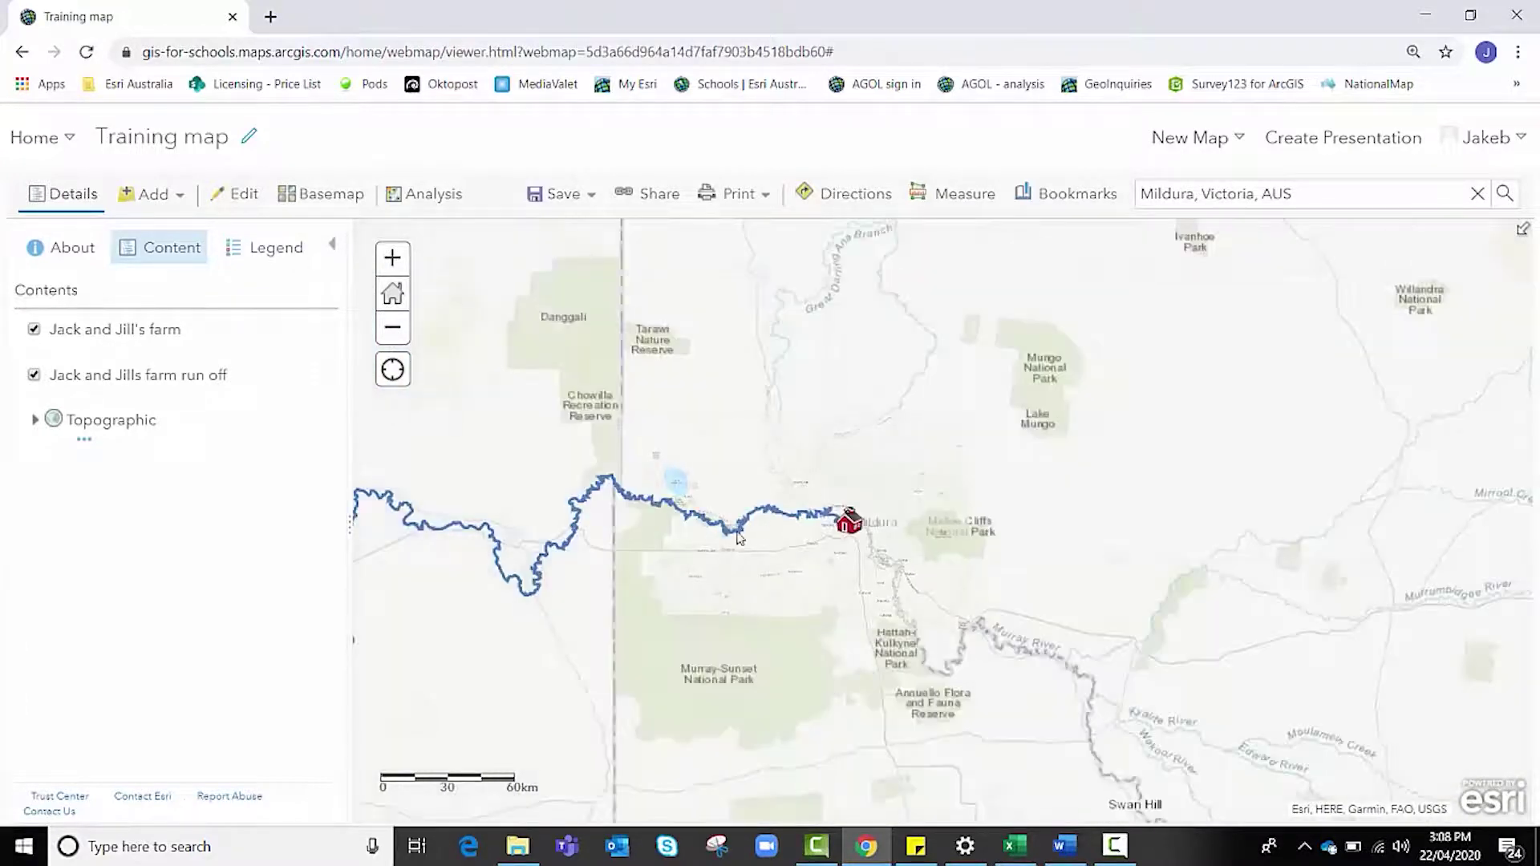
pyautogui.moveTo(508, 605); pyautogui.dragTo(814, 442)
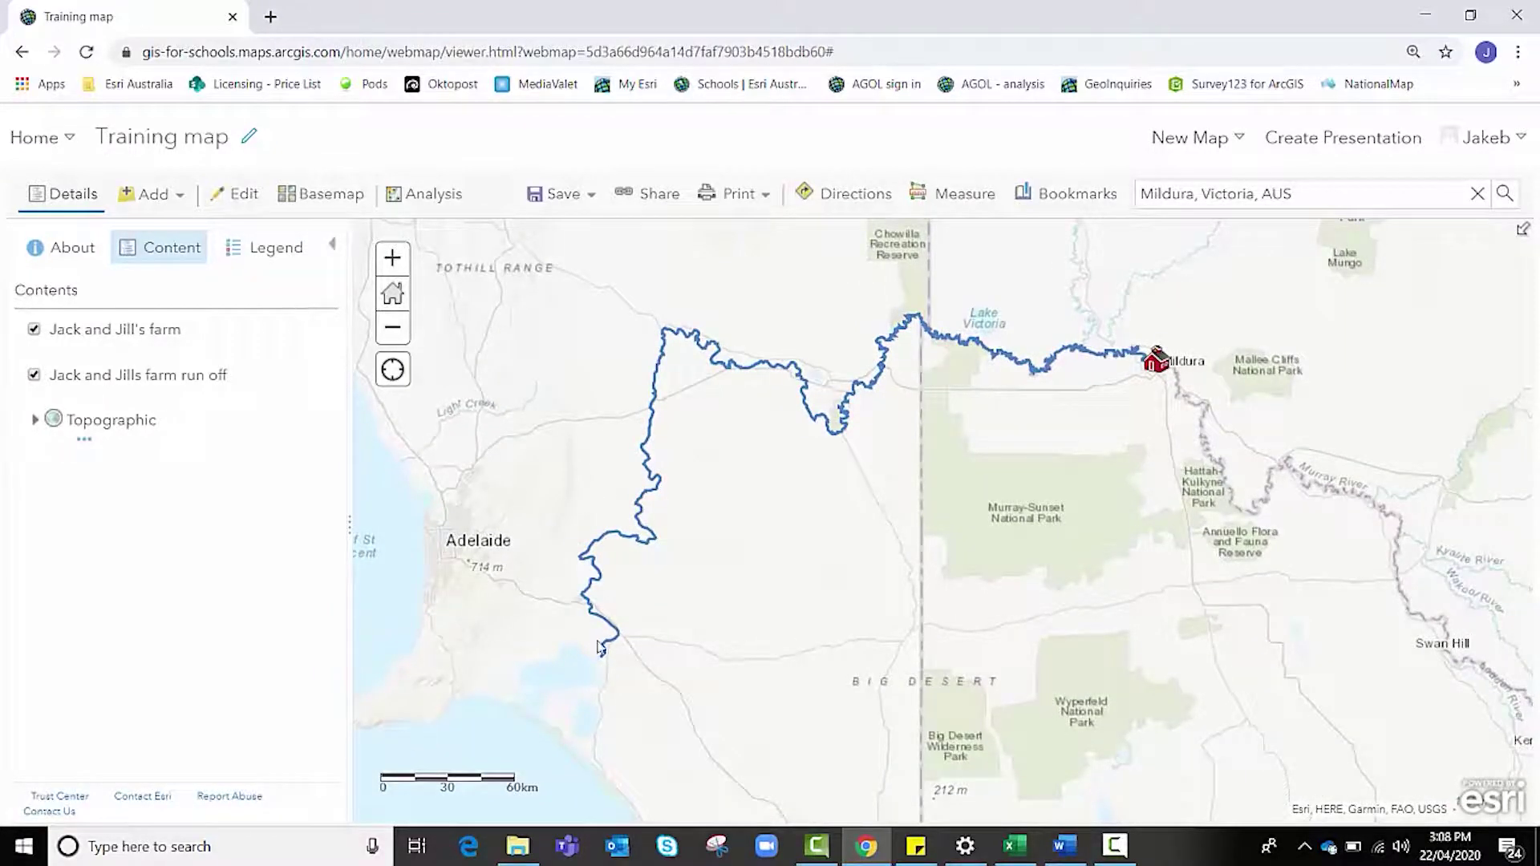
pyautogui.scroll(4, 558, 679)
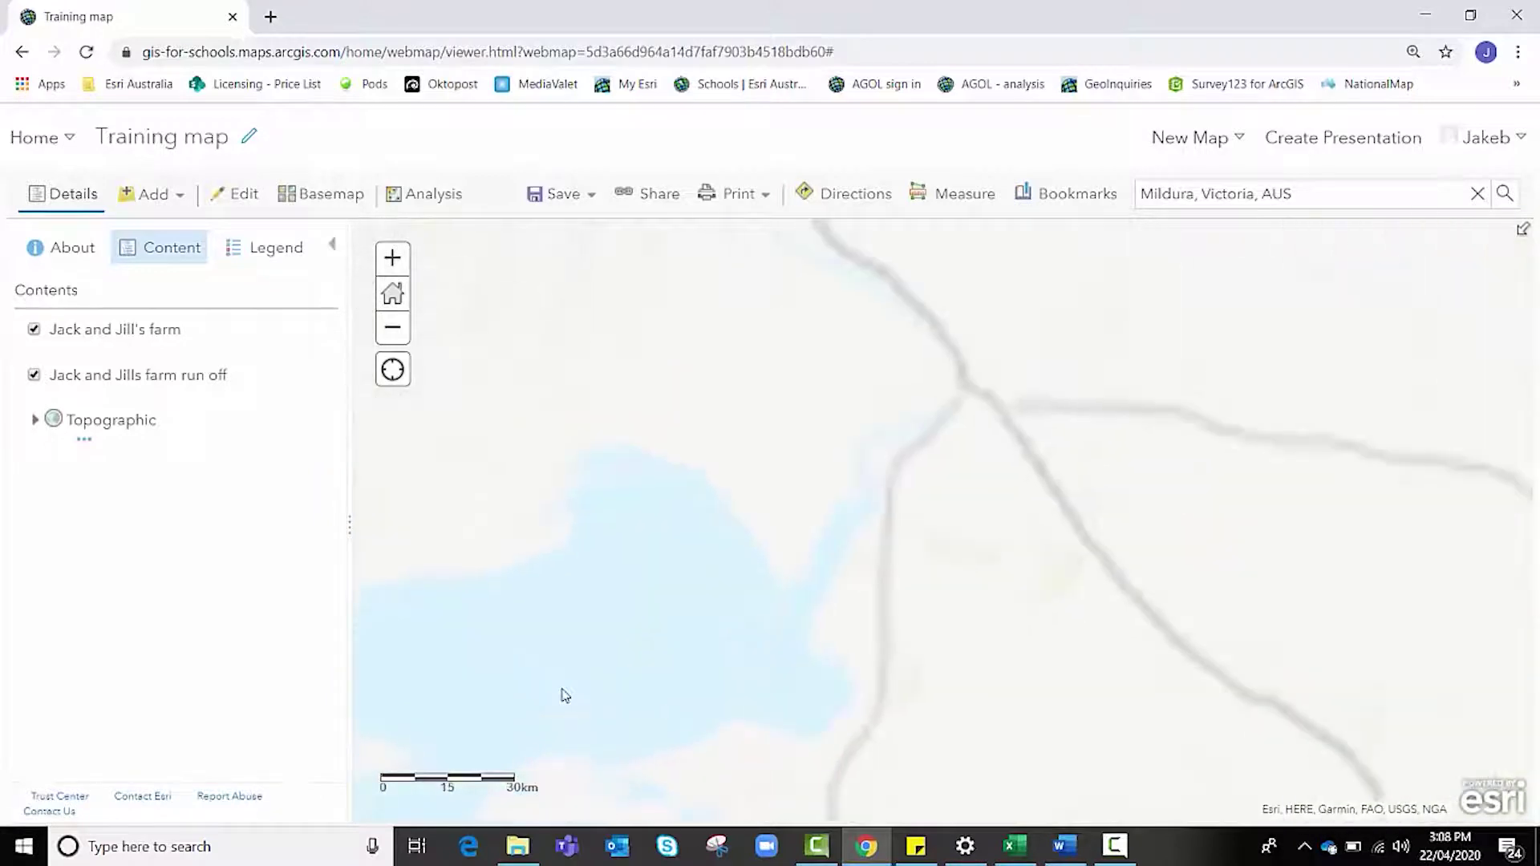
pyautogui.moveTo(587, 694); pyautogui.dragTo(836, 444)
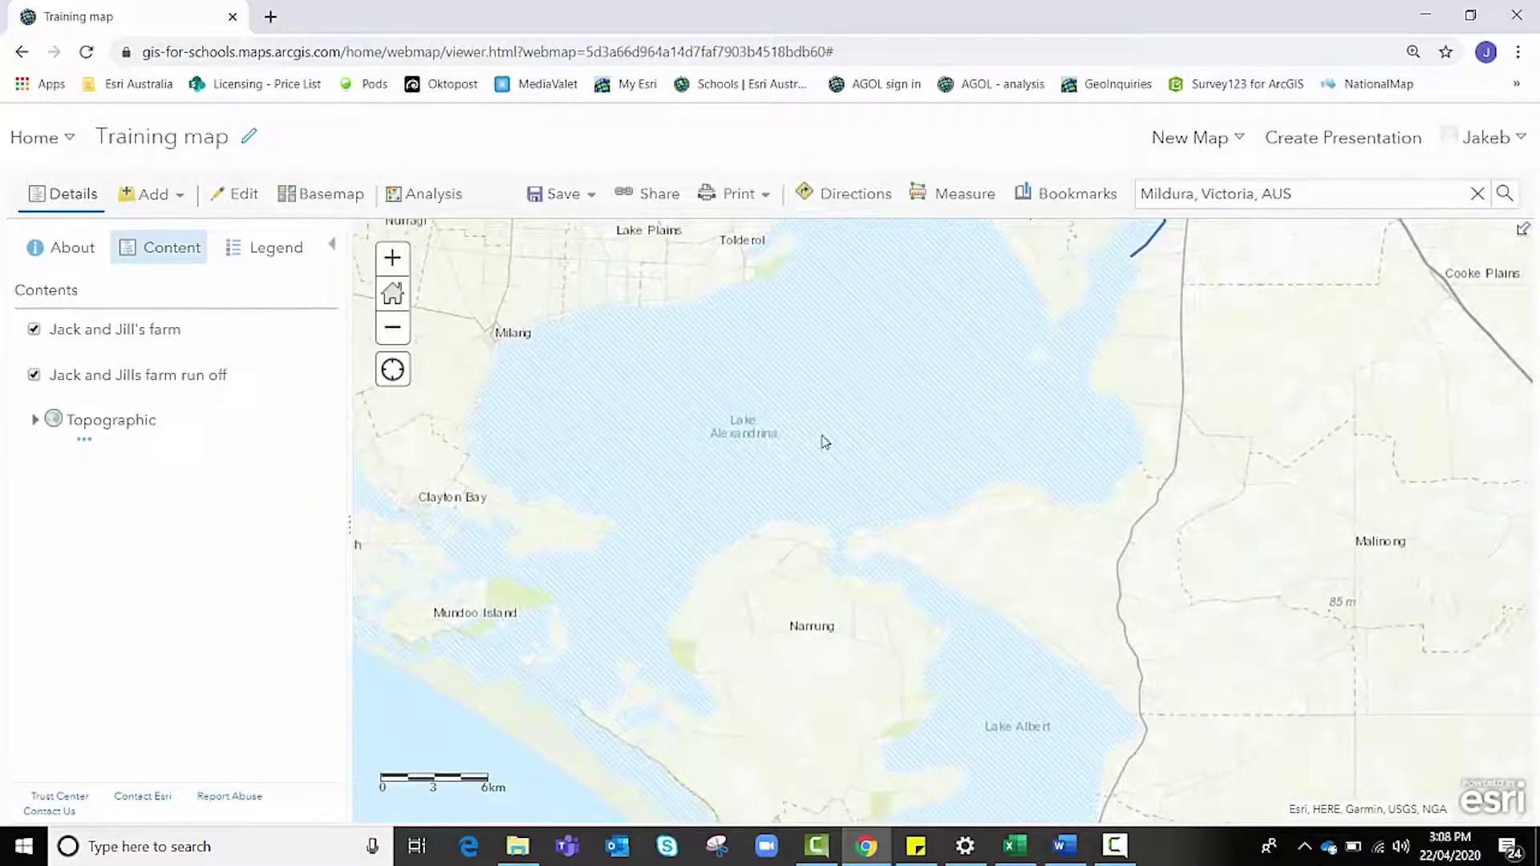
# Zoom out and pan back to Mildura and the farm end of the trace
pyautogui.scroll(-3, 825, 441)
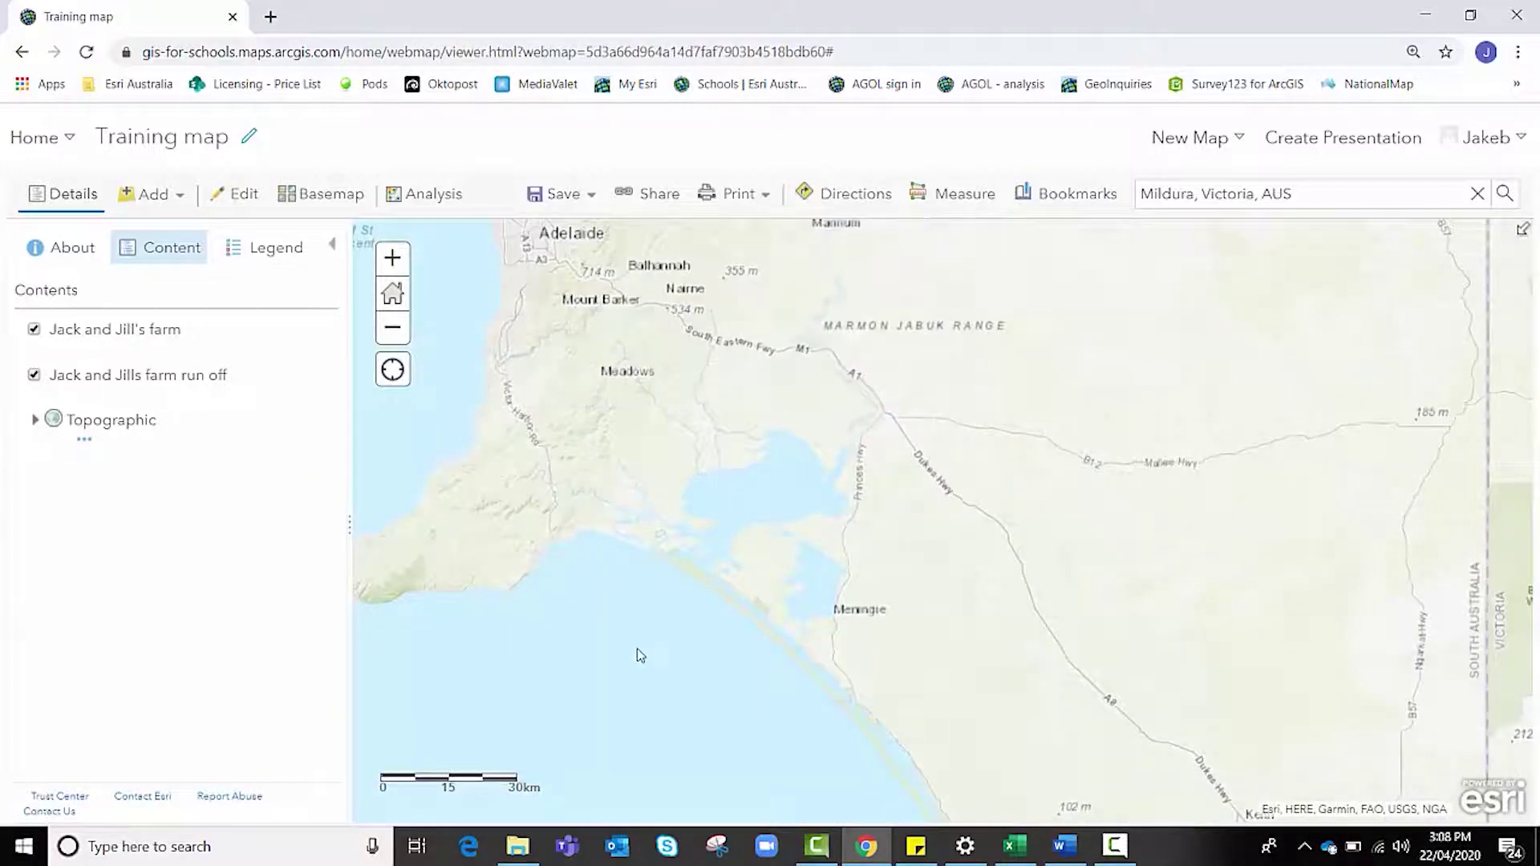
pyautogui.scroll(-1, 637, 655)
pyautogui.moveTo(1115, 435); pyautogui.dragTo(1043, 642)
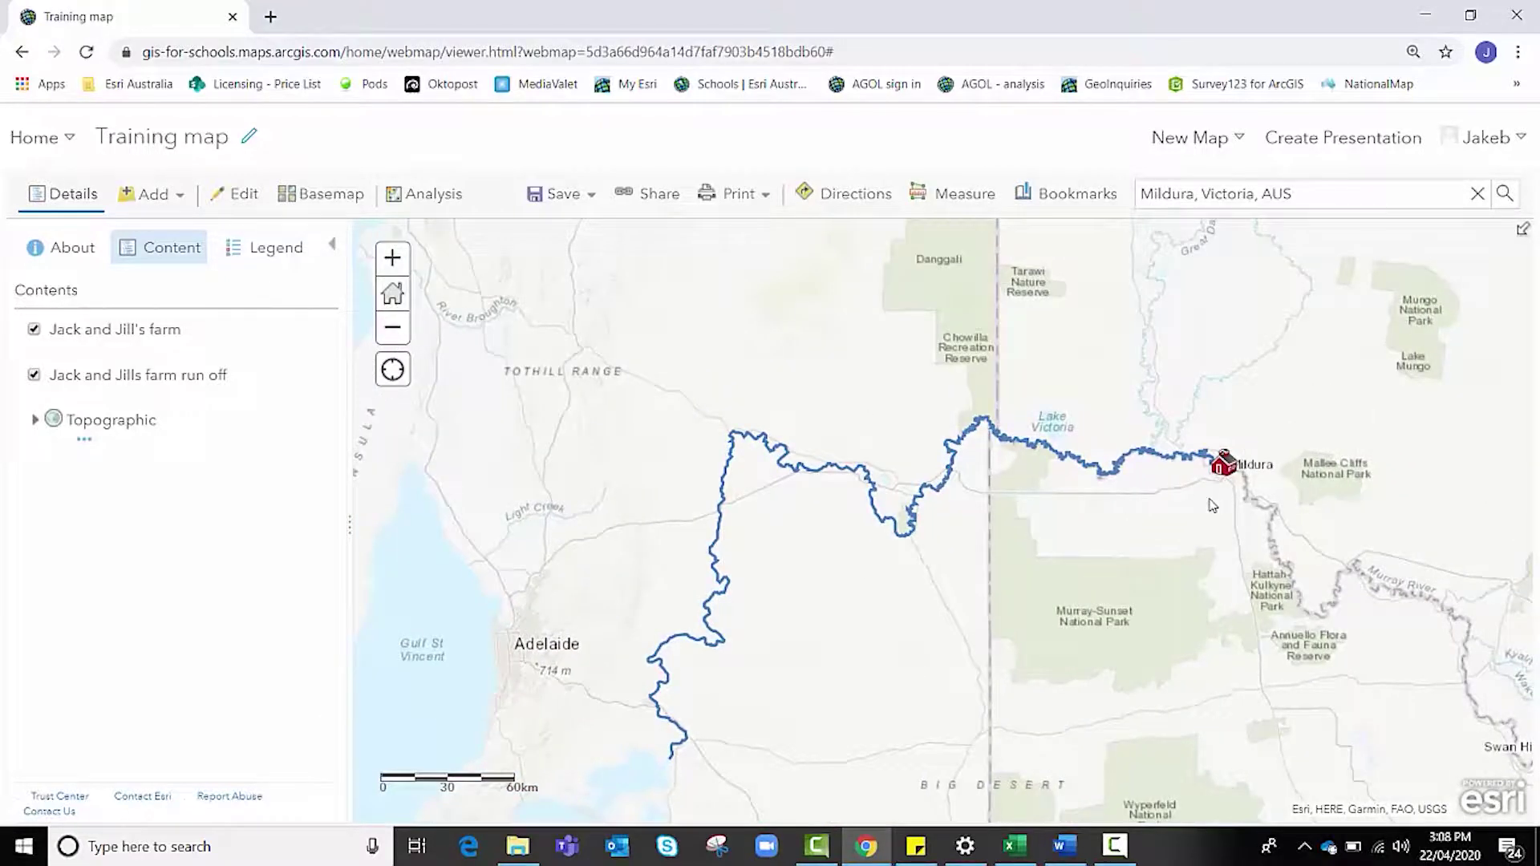
pyautogui.scroll(1, 1212, 506)
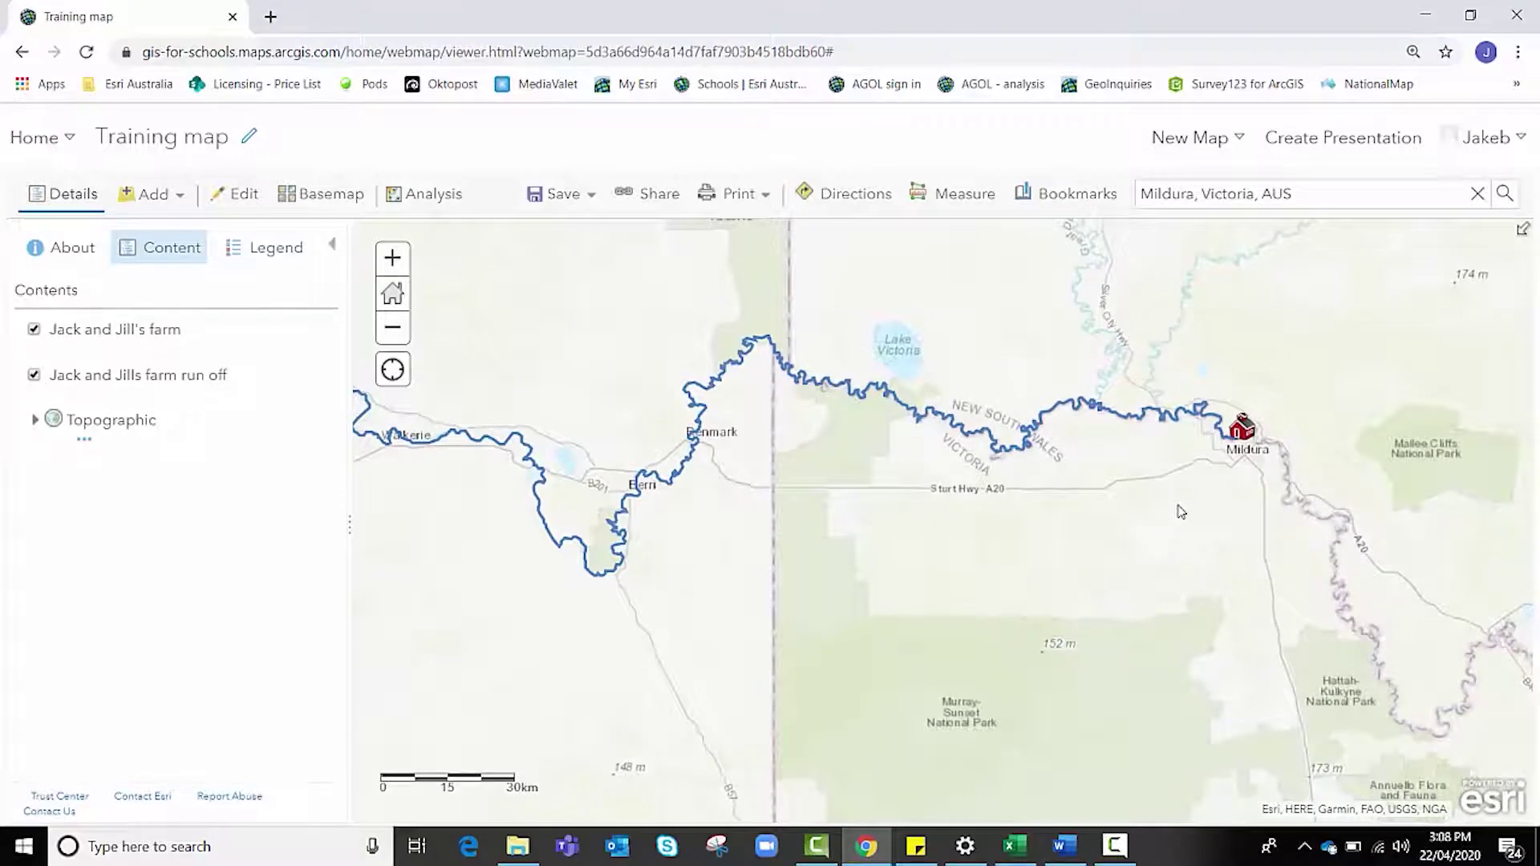
pyautogui.scroll(1, 1209, 491)
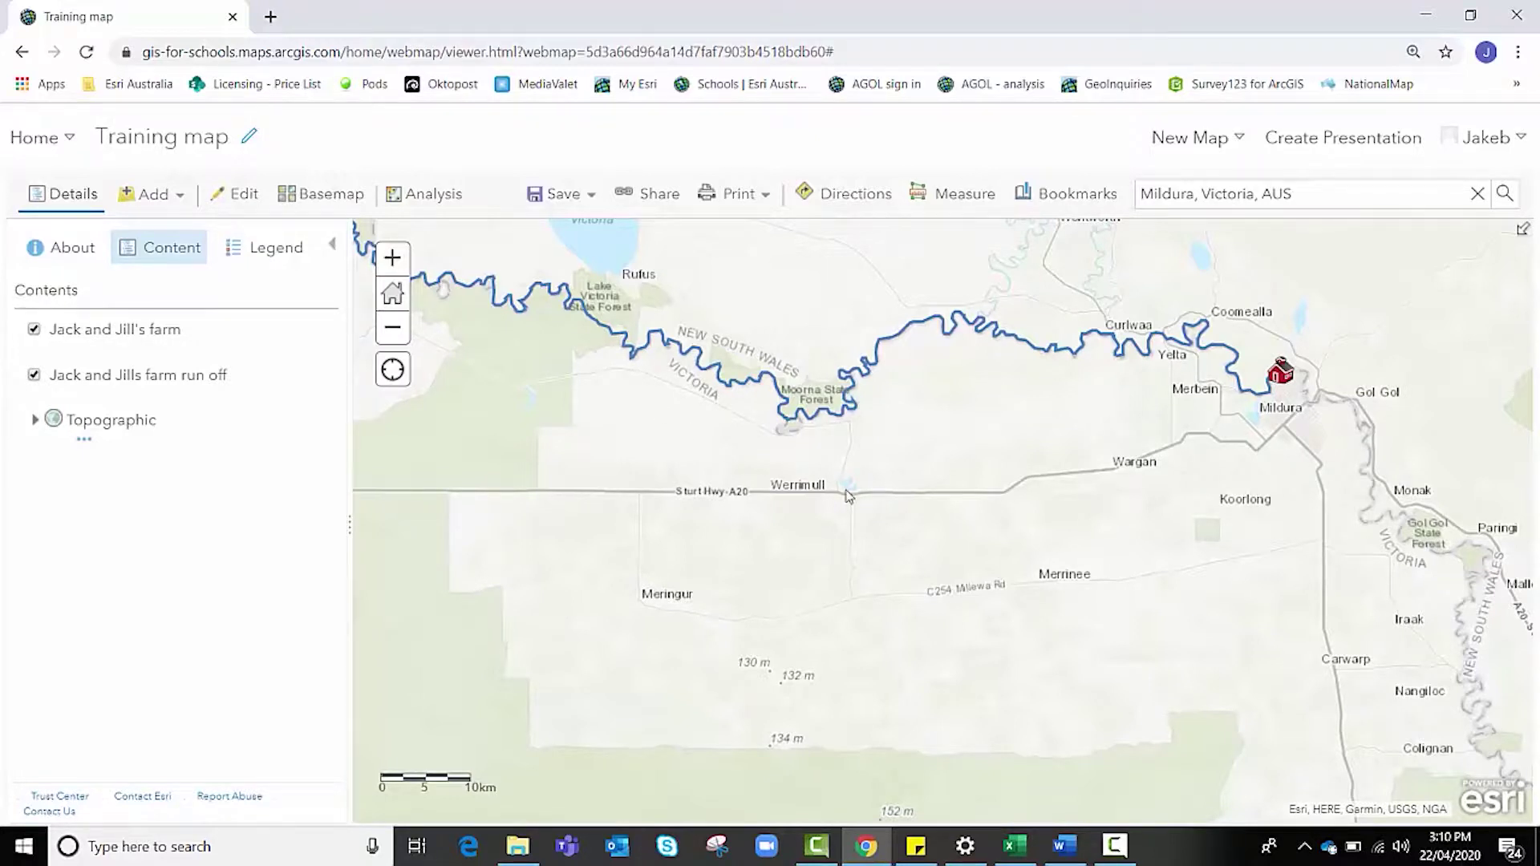
pyautogui.scroll(-1, 849, 496)
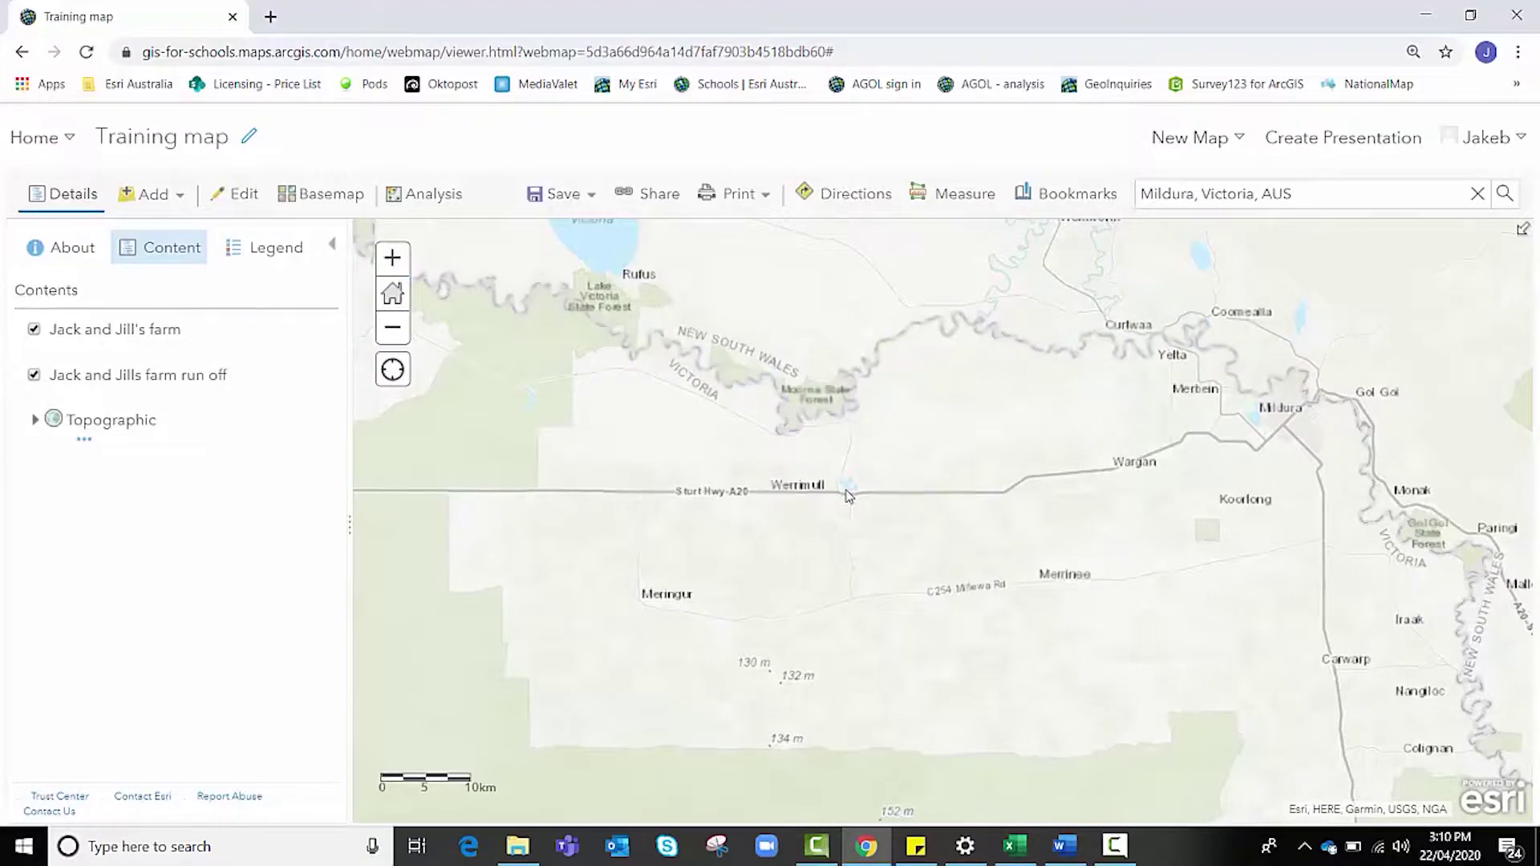
pyautogui.moveTo(678, 510); pyautogui.dragTo(825, 521)
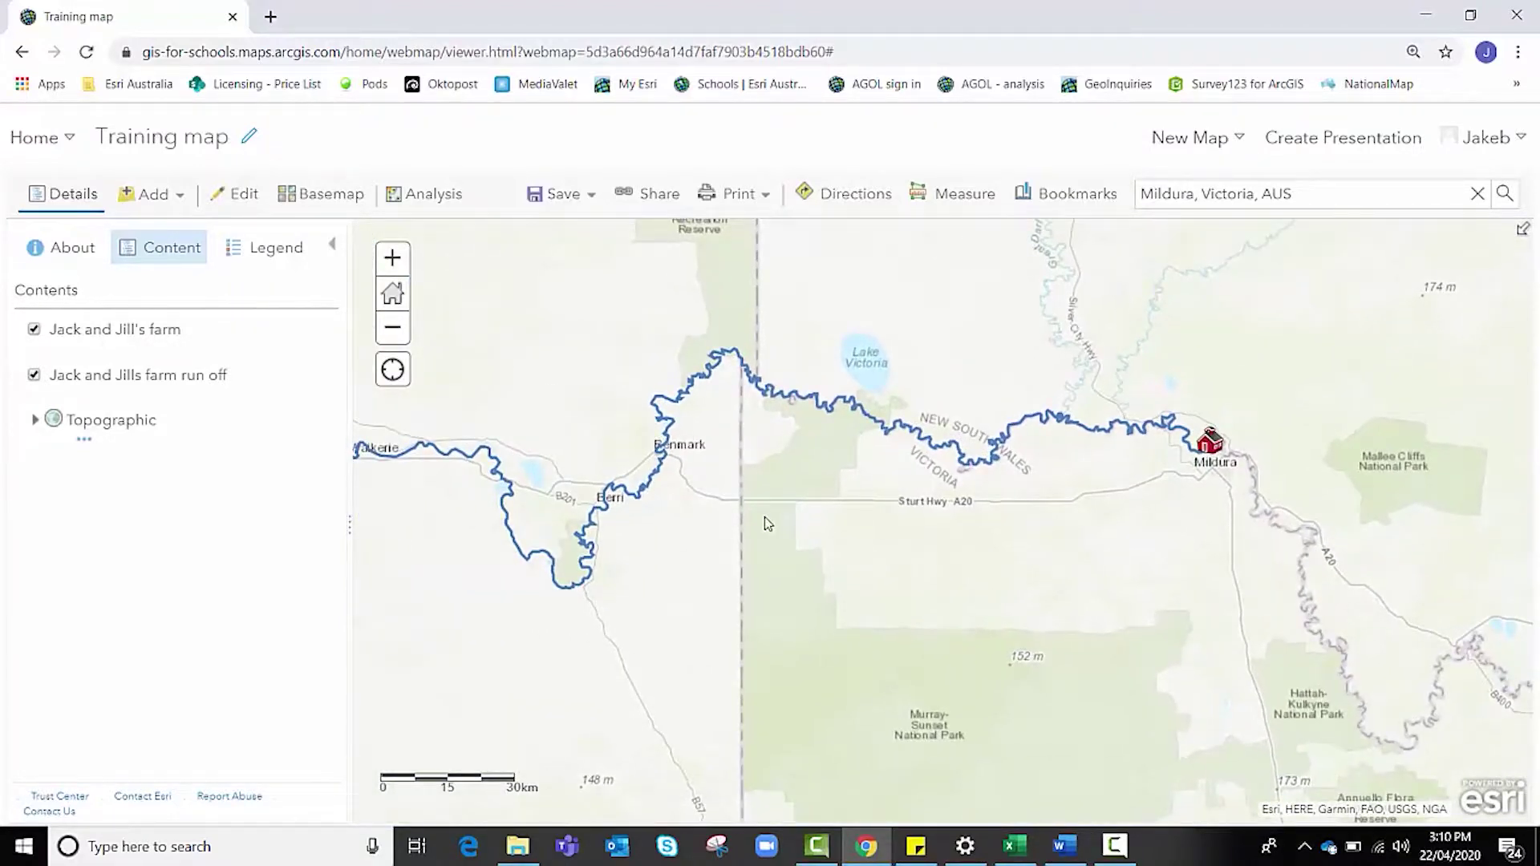